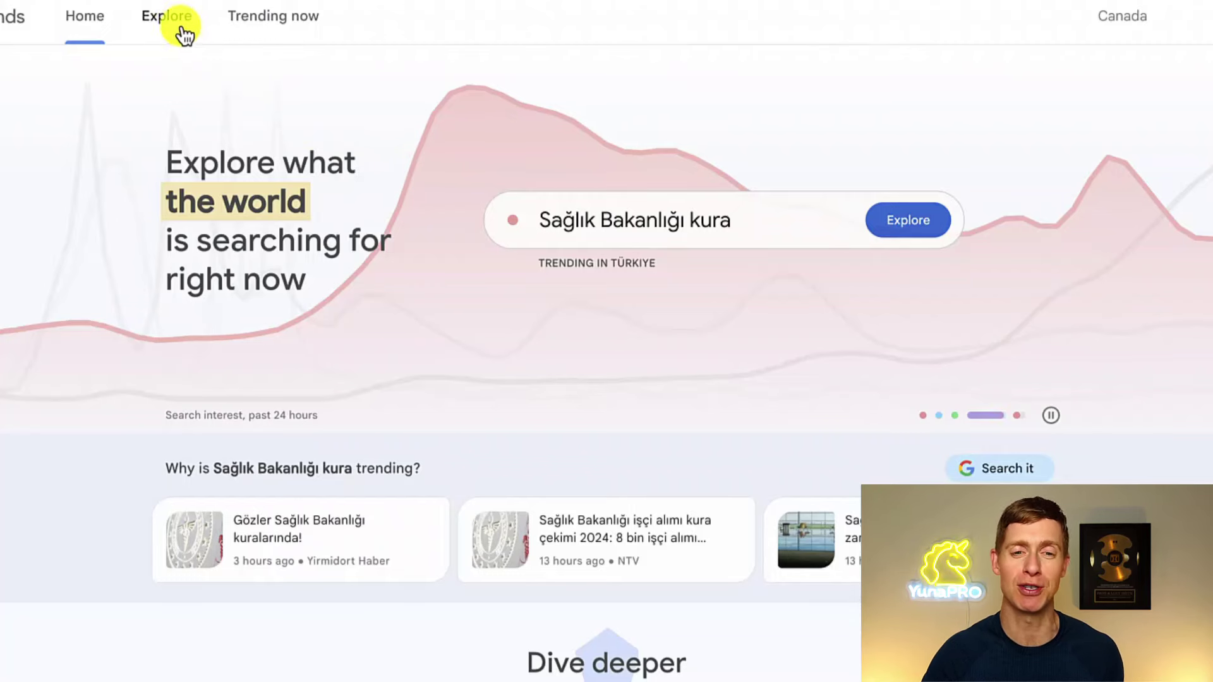
# Step: Switch the Explore location filter from Canada to United States
pyautogui.click(174, 23)
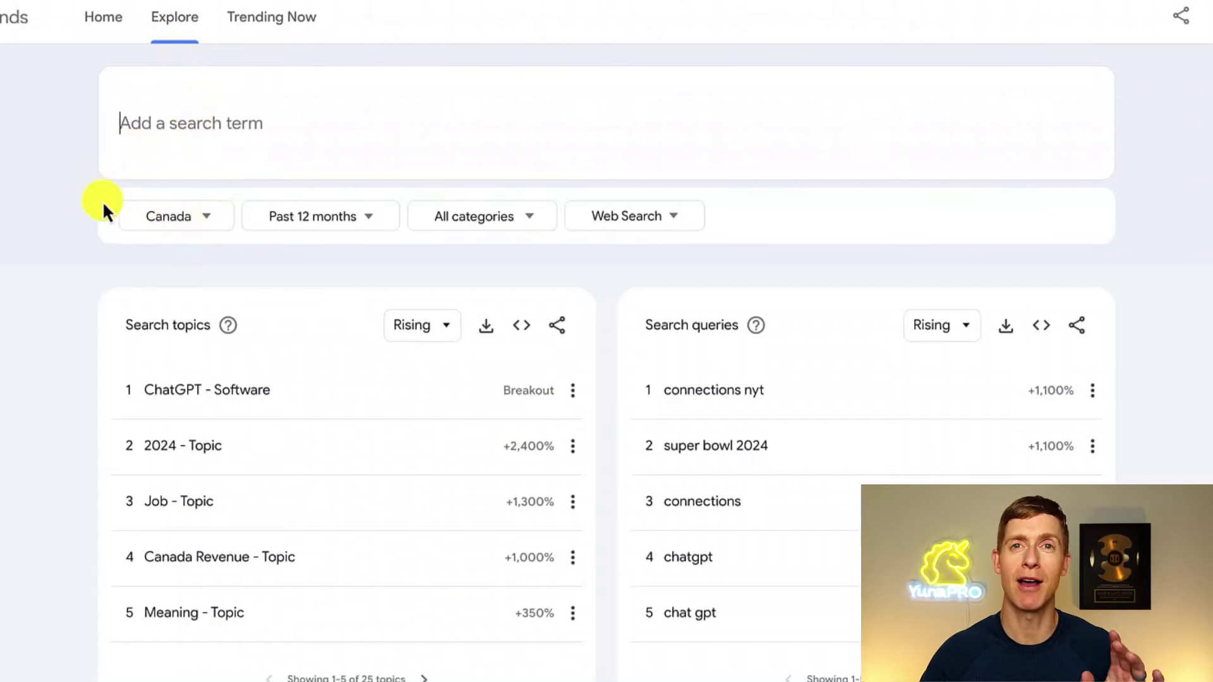
pyautogui.click(149, 226)
pyautogui.write('united')
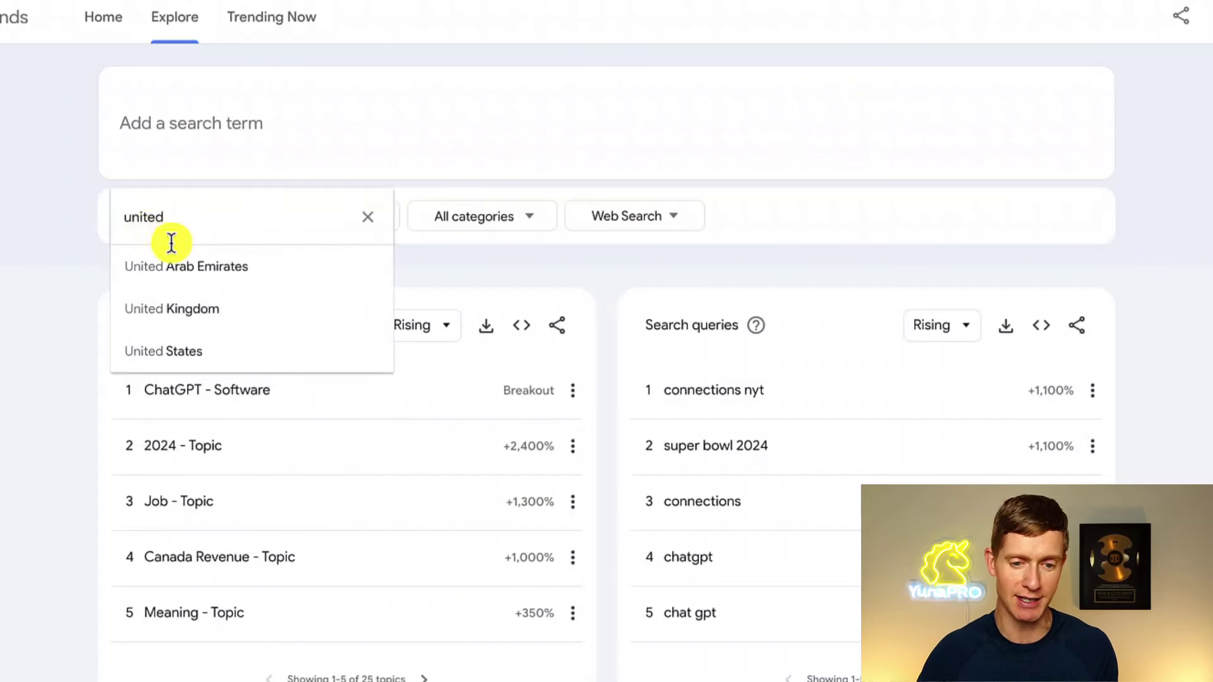
pyautogui.click(190, 353)
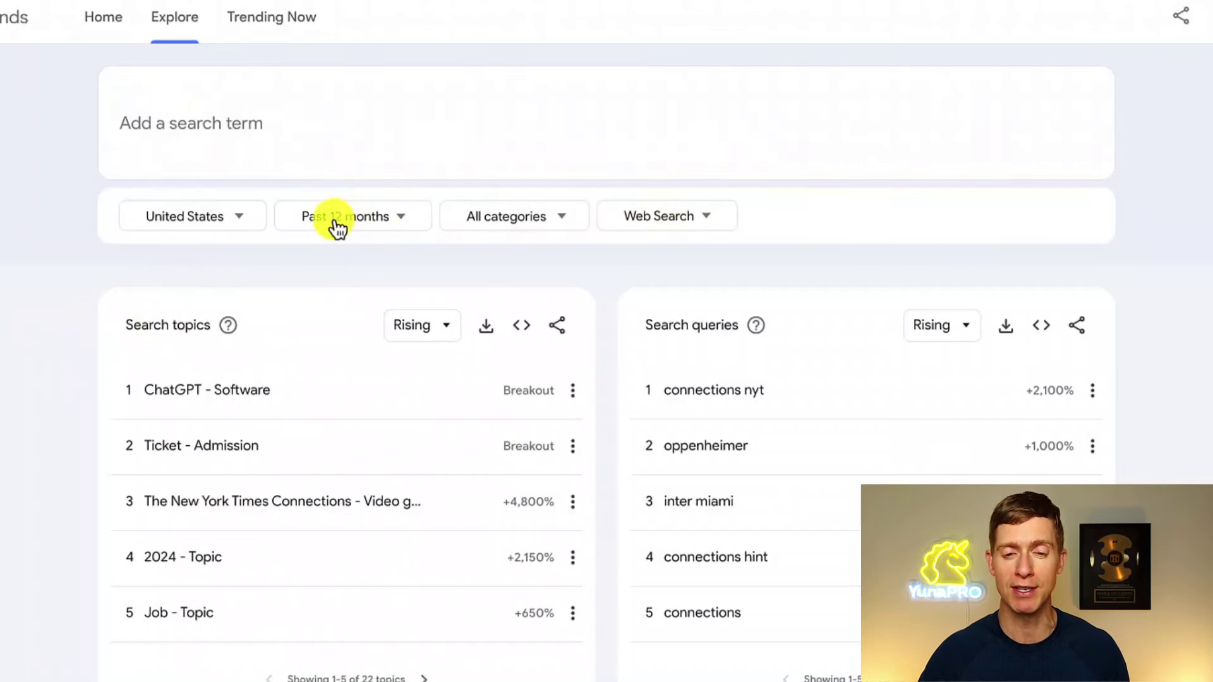
pyautogui.click(338, 226)
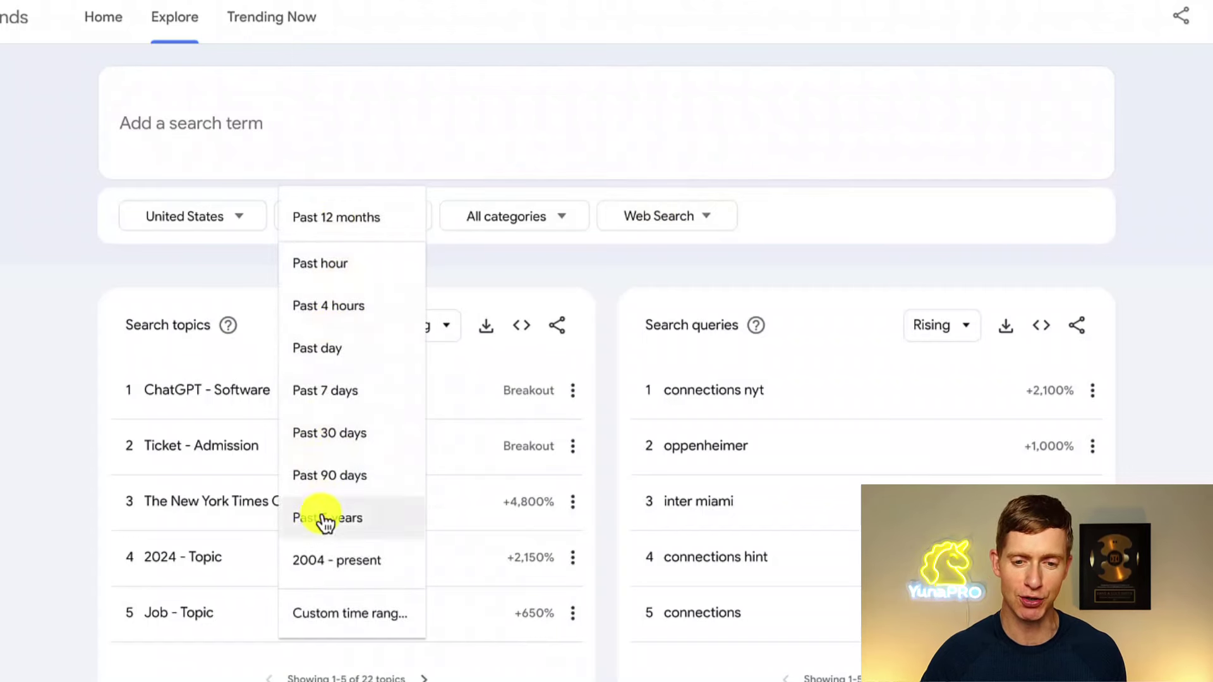
pyautogui.click(361, 217)
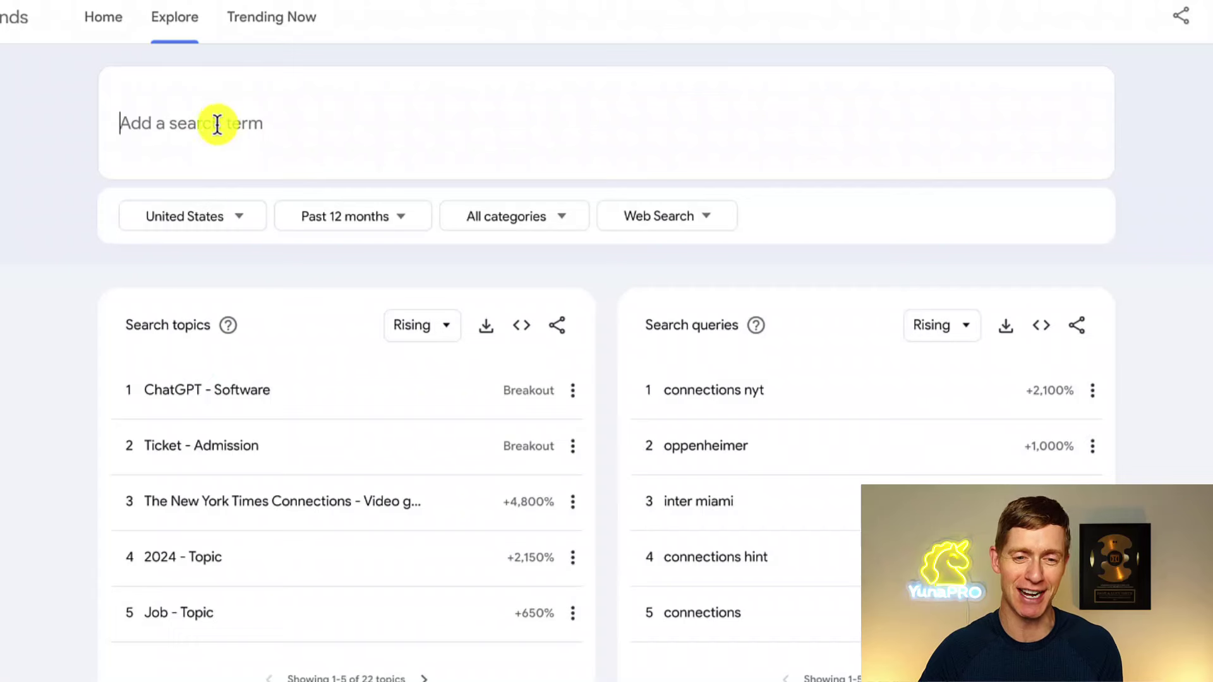
# Step: Search 'weight loss' to load its United States interest-over-time chart for the past 12 months
pyautogui.click(215, 126)
pyautogui.write('weight l')
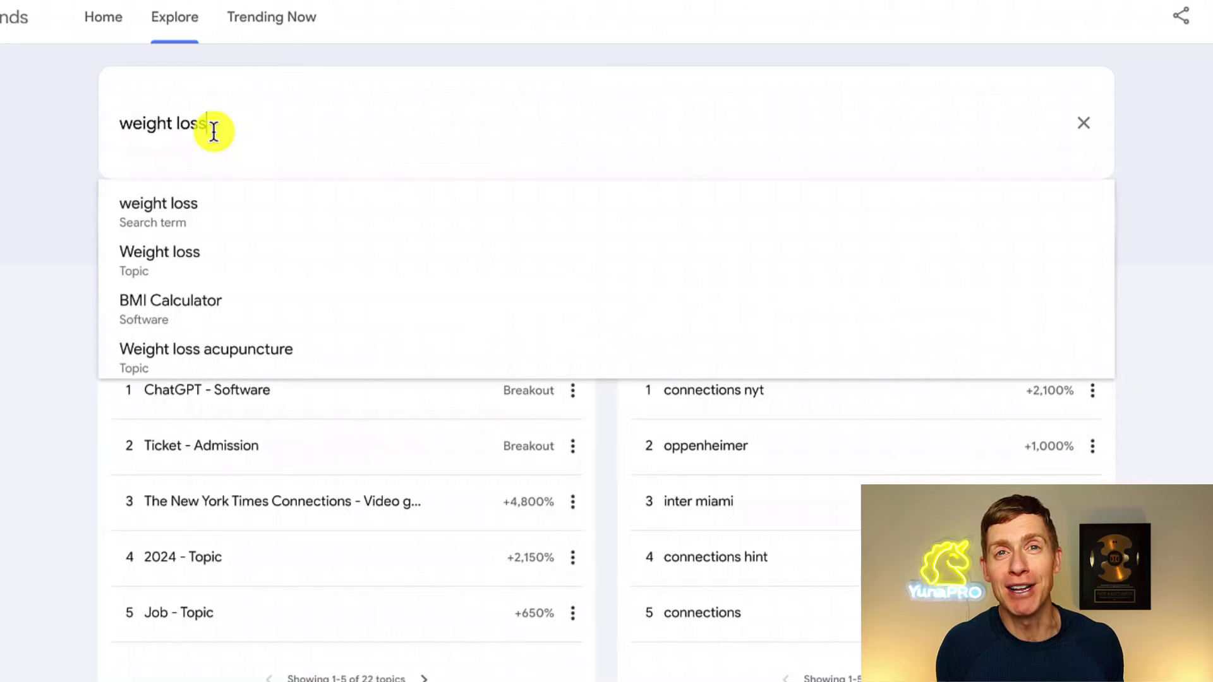
pyautogui.write('oss')
pyautogui.press('Return')
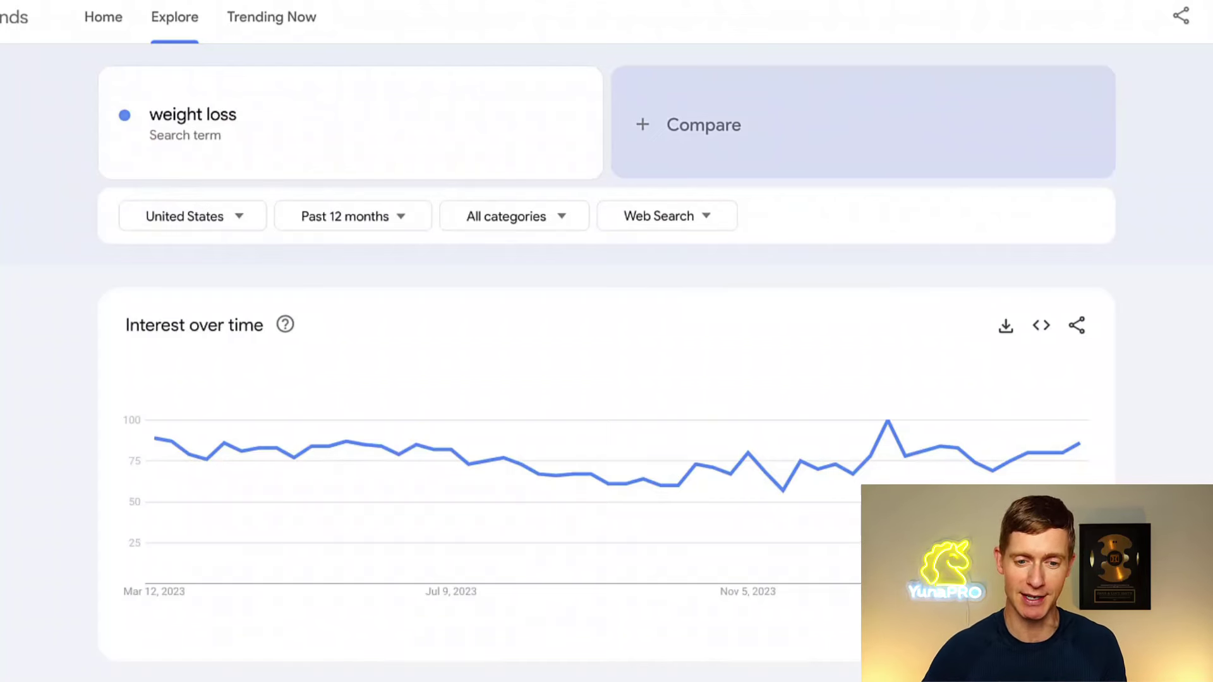
pyautogui.scroll(-1, 607, 354)
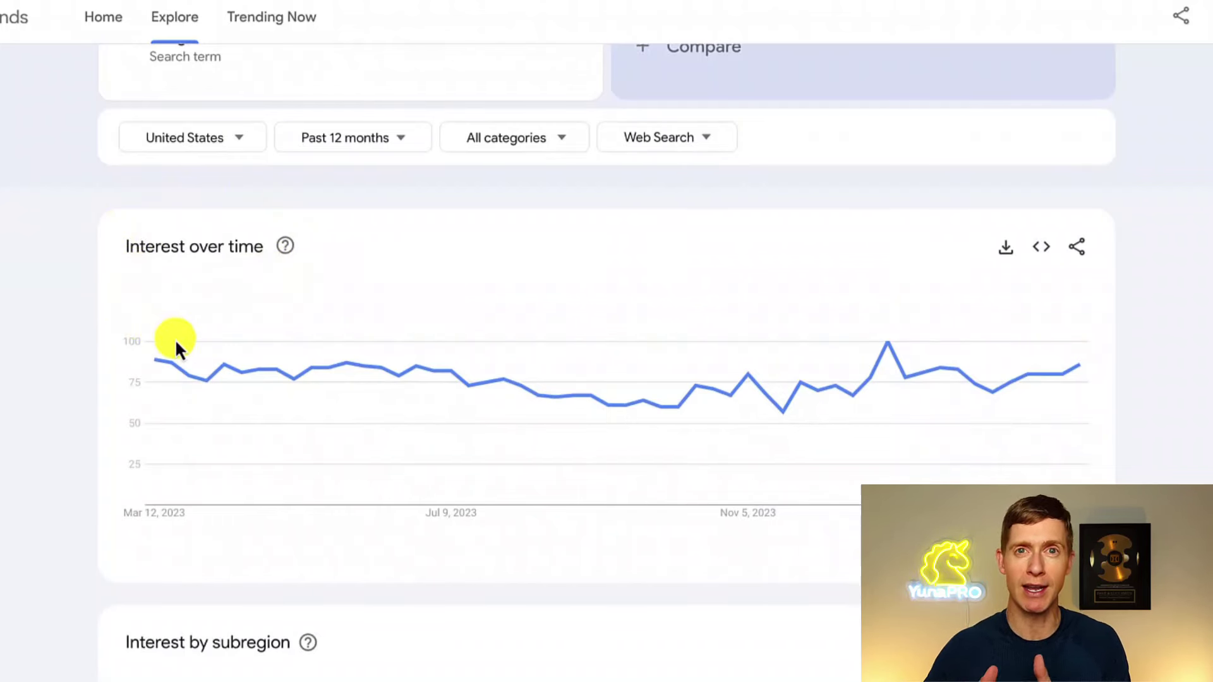
pyautogui.scroll(1, 176, 344)
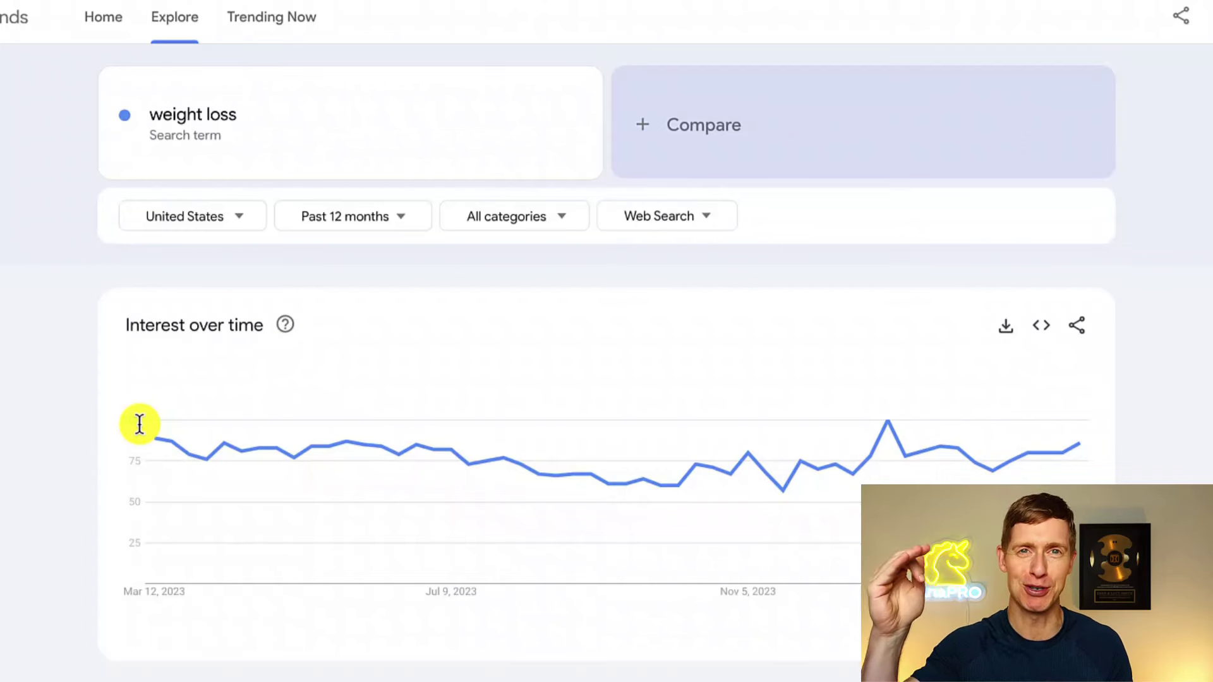
pyautogui.moveTo(195, 429)
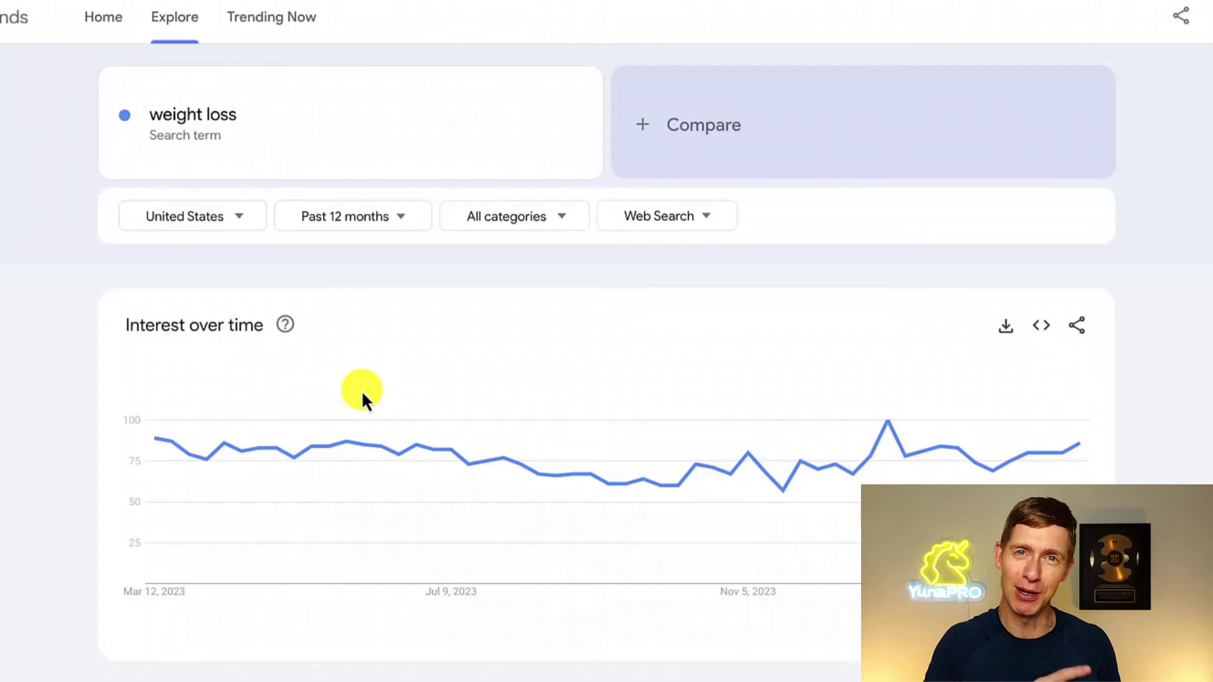
pyautogui.scroll(-1, 361, 389)
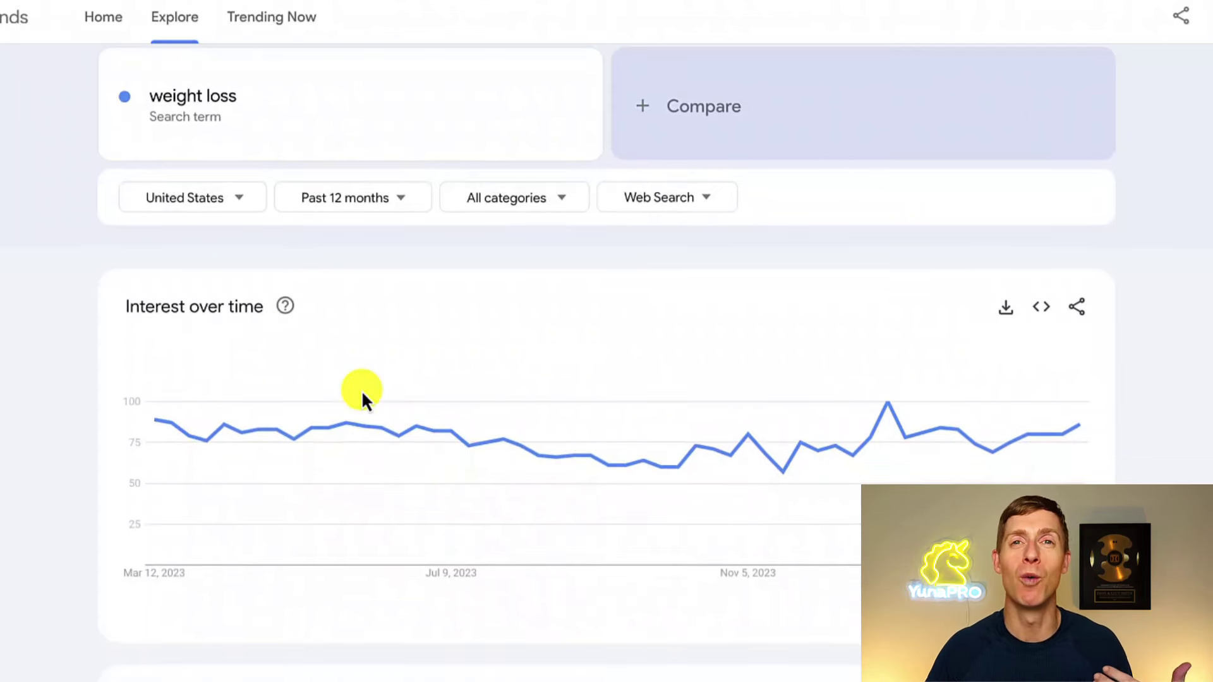
pyautogui.scroll(-2, 364, 397)
pyautogui.moveTo(404, 402)
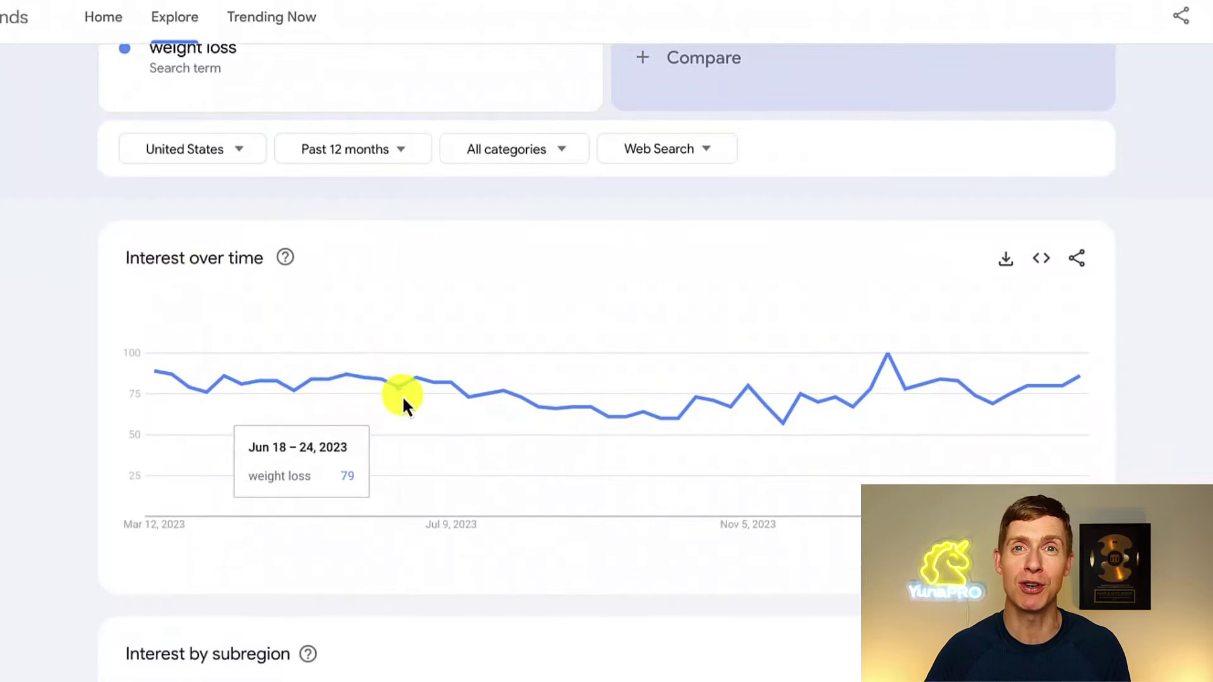
pyautogui.scroll(-7, 402, 399)
pyautogui.moveTo(477, 316)
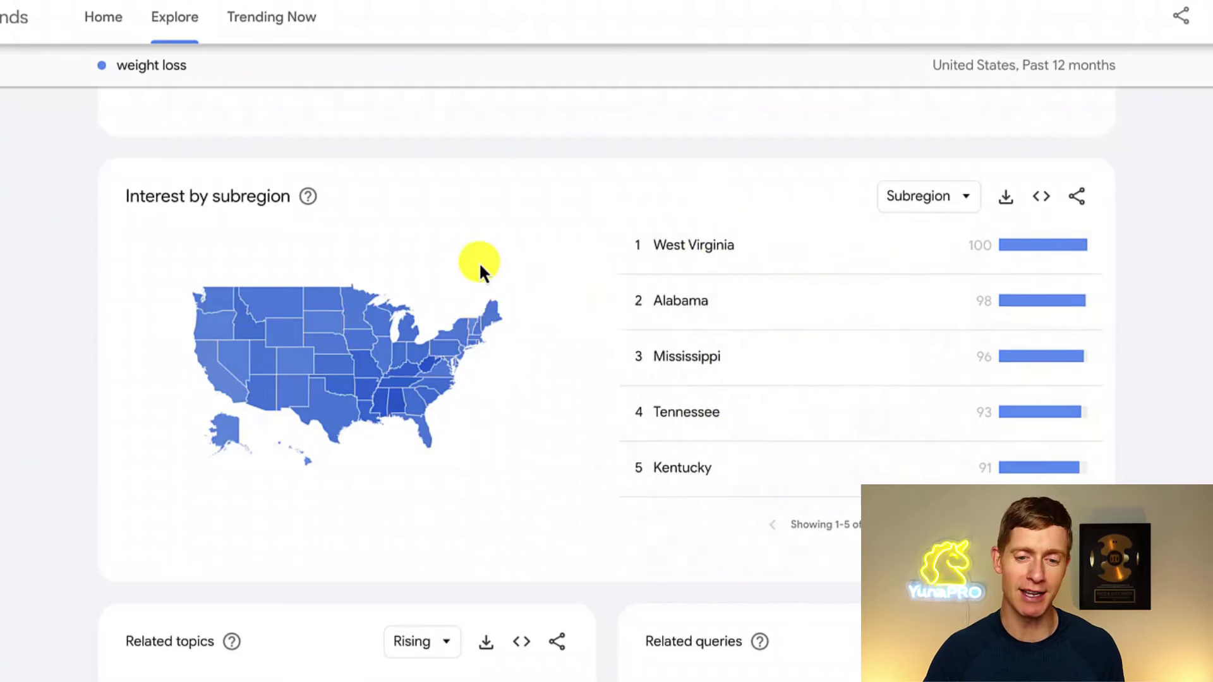
pyautogui.moveTo(273, 393)
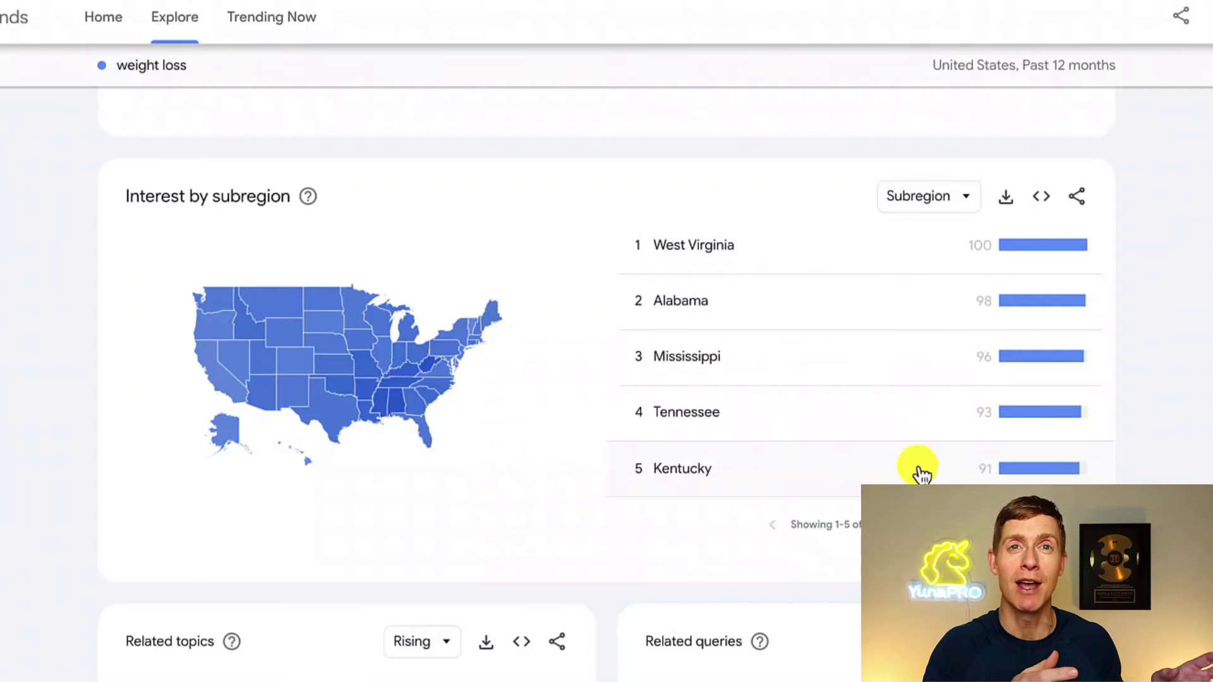
pyautogui.scroll(1, 858, 257)
pyautogui.scroll(-5, 858, 252)
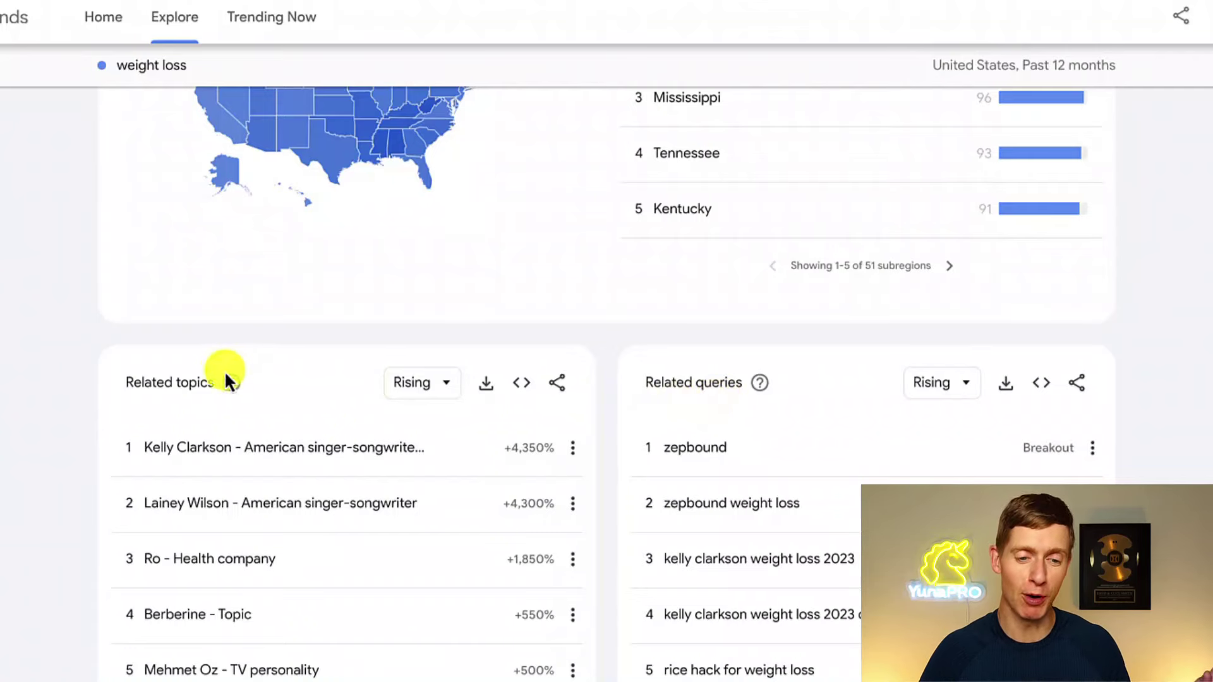
# Step: Advance related topics to items 6–10, then preview related queries 6–10 and return to 1–5
pyautogui.scroll(-1, 189, 360)
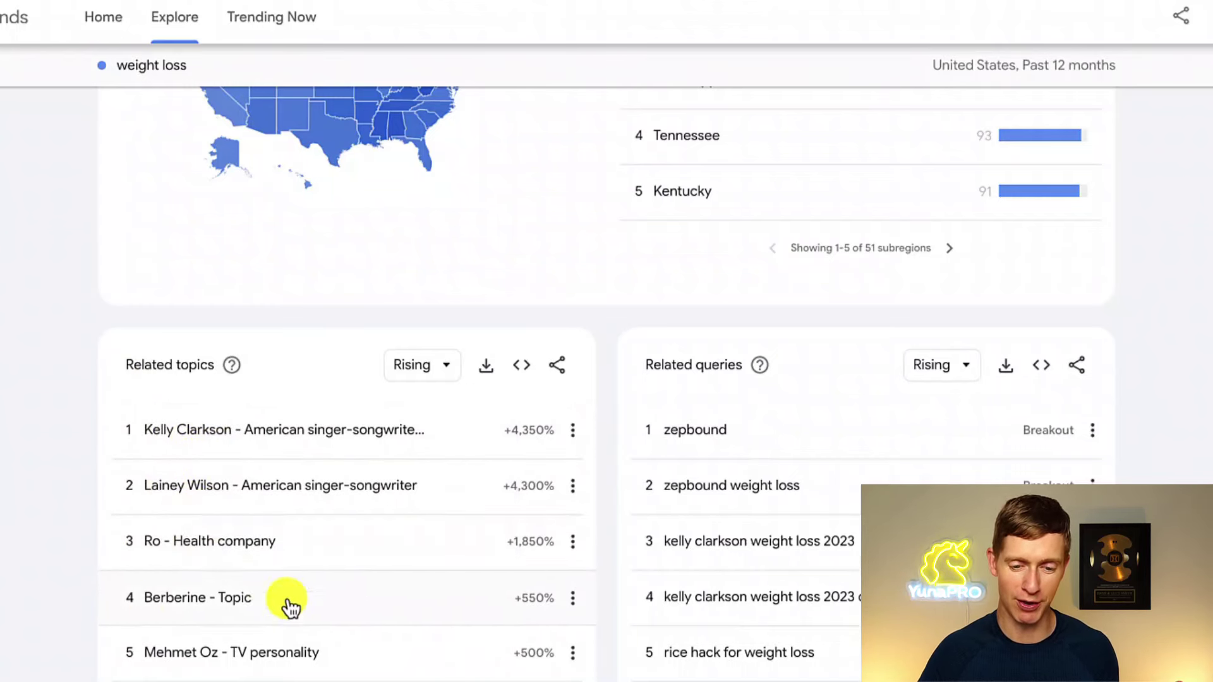
pyautogui.click(425, 681)
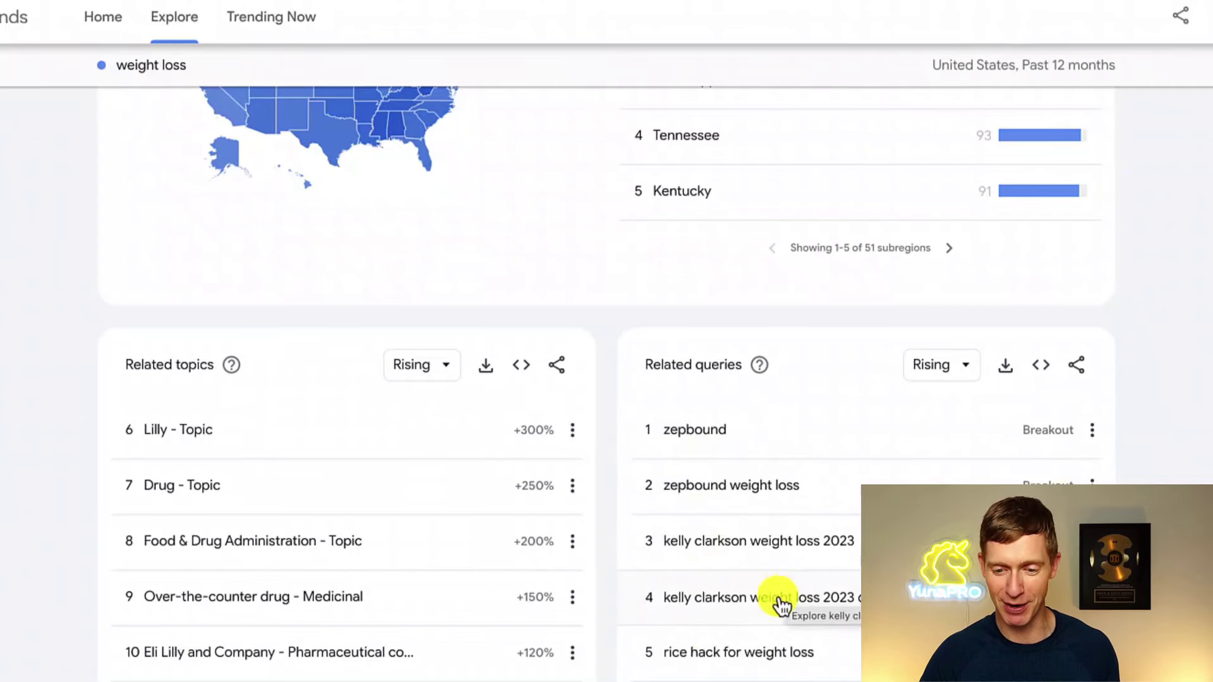
pyautogui.click(786, 669)
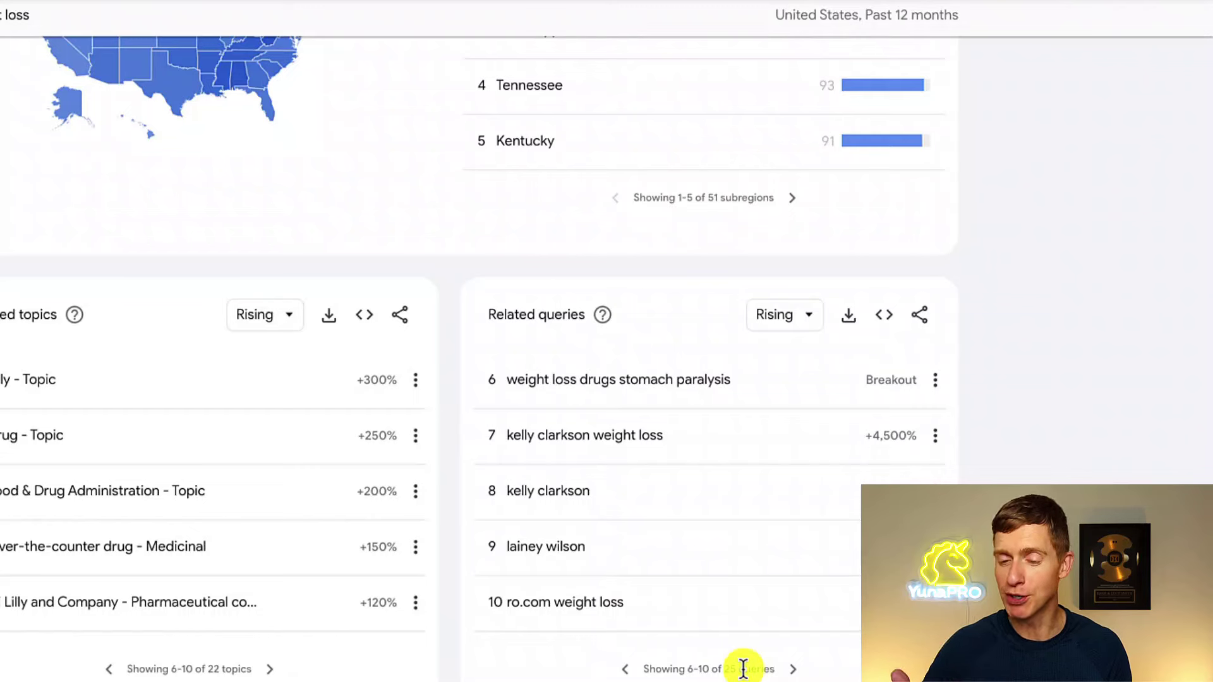
pyautogui.click(626, 670)
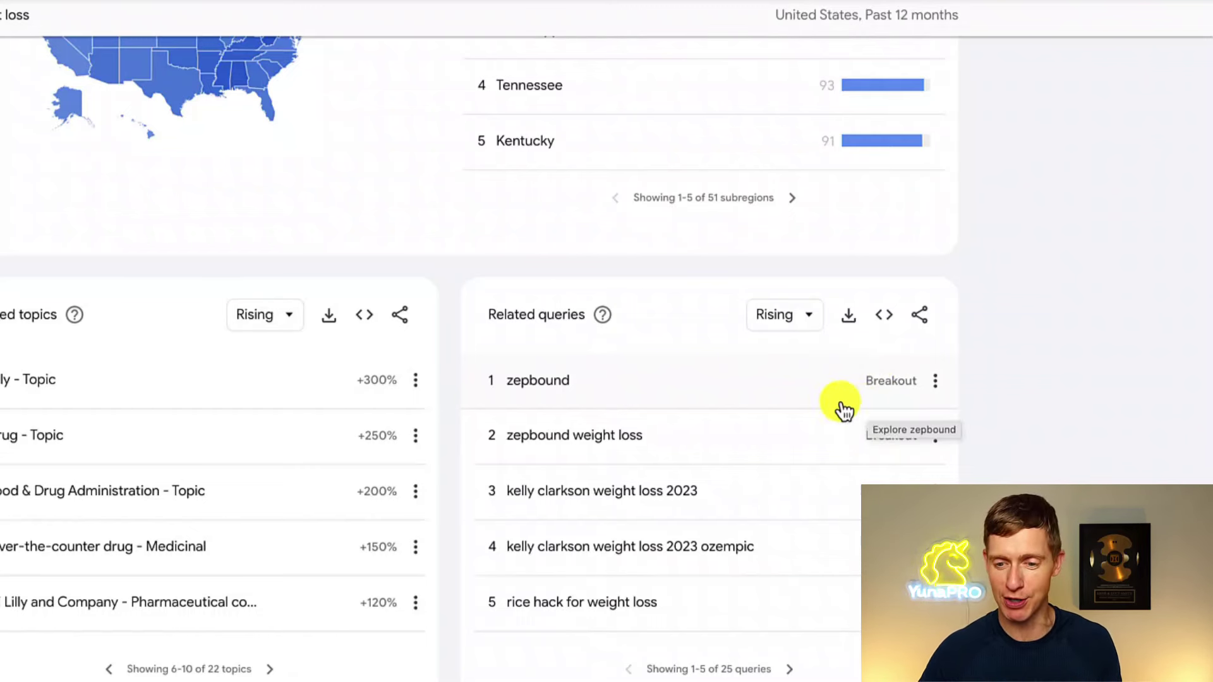
# Step: Open the rising related query 'zepbound' as its own Explore search
pyautogui.click(766, 396)
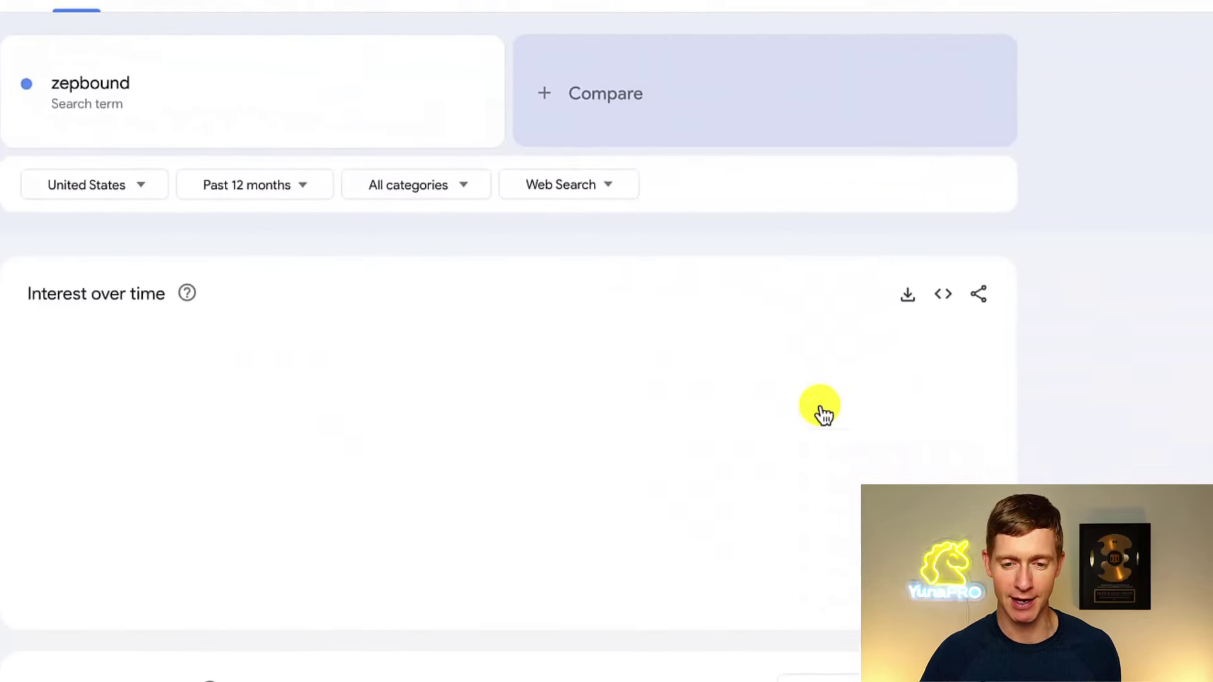
pyautogui.scroll(-1, 918, 442)
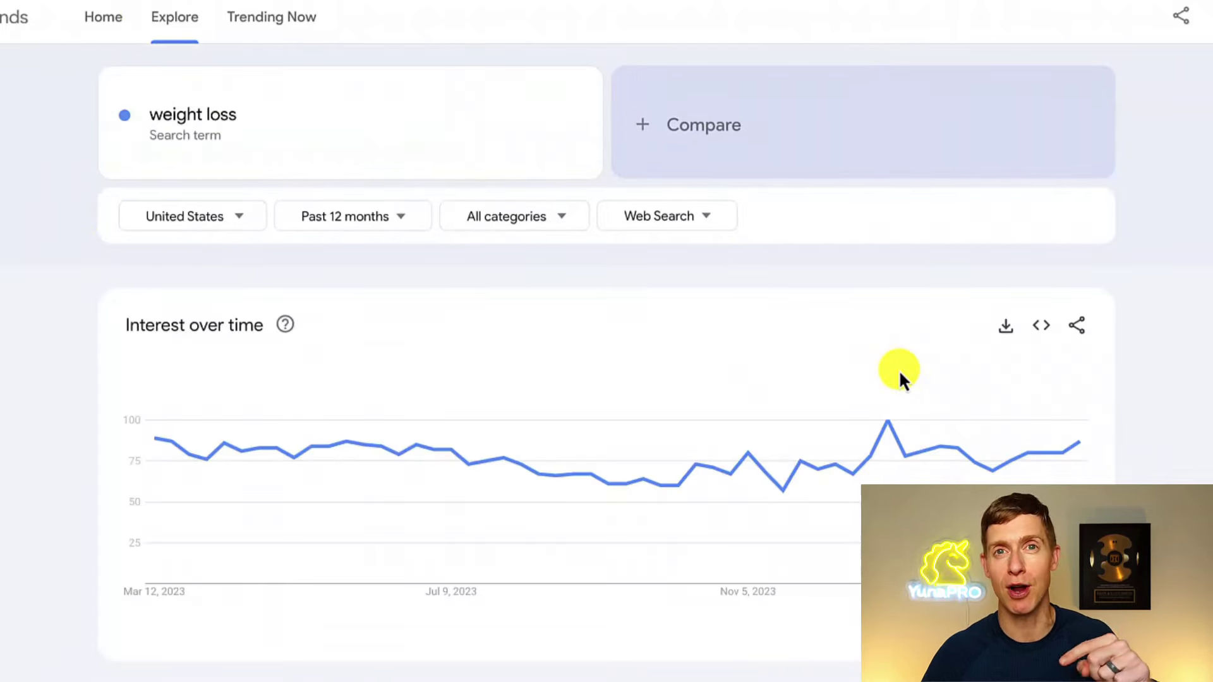
# Step: Change the 'weight loss' related queries from Rising to Top, led by 'ozempic weight loss'
pyautogui.scroll(-10, 900, 374)
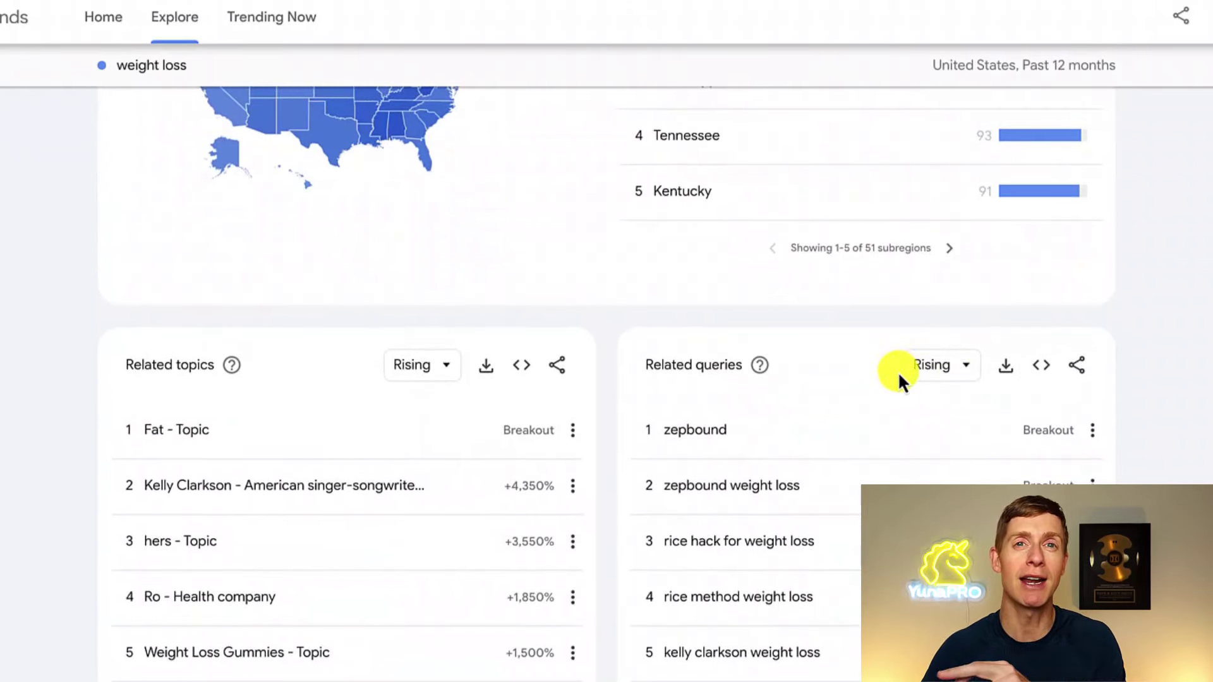
pyautogui.click(945, 377)
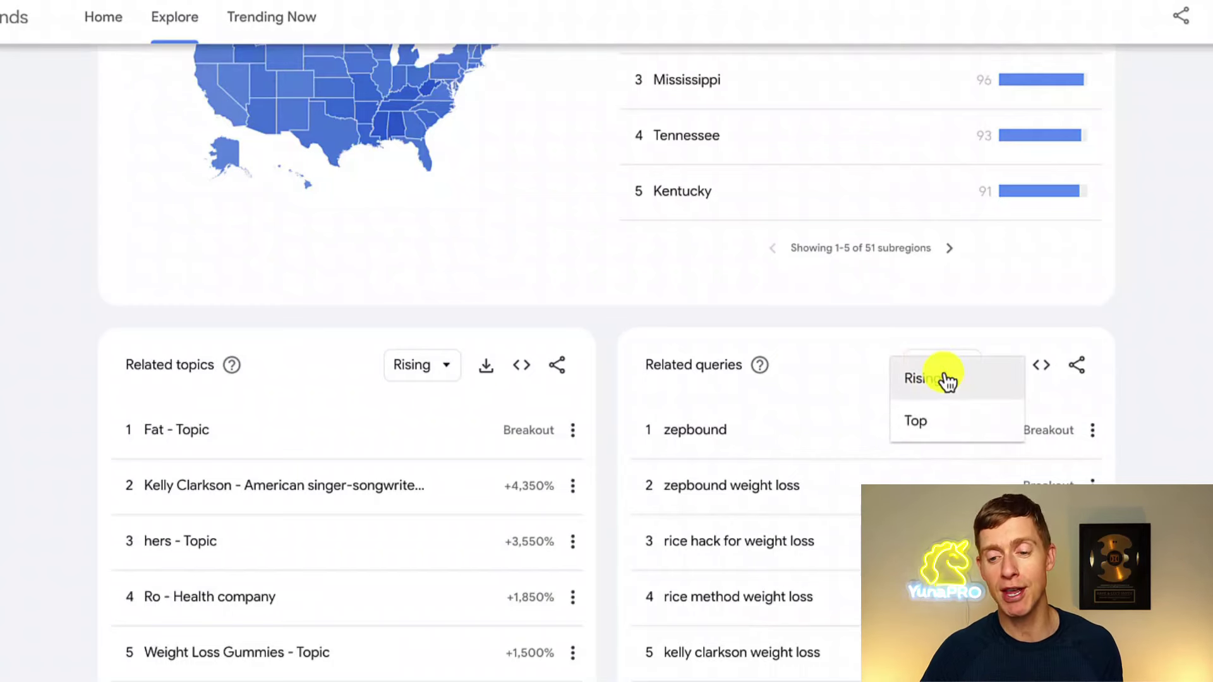
pyautogui.click(933, 436)
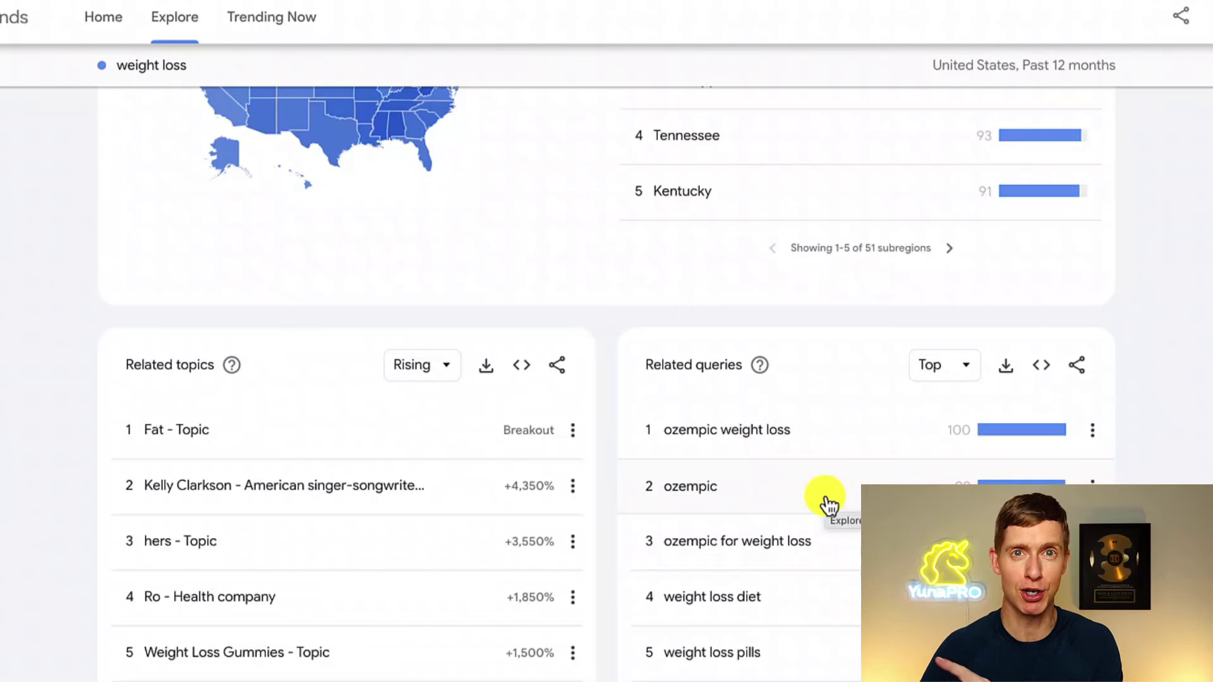
# Step: Open the 'ozempic weight loss' top query as its own Explore search
pyautogui.click(712, 442)
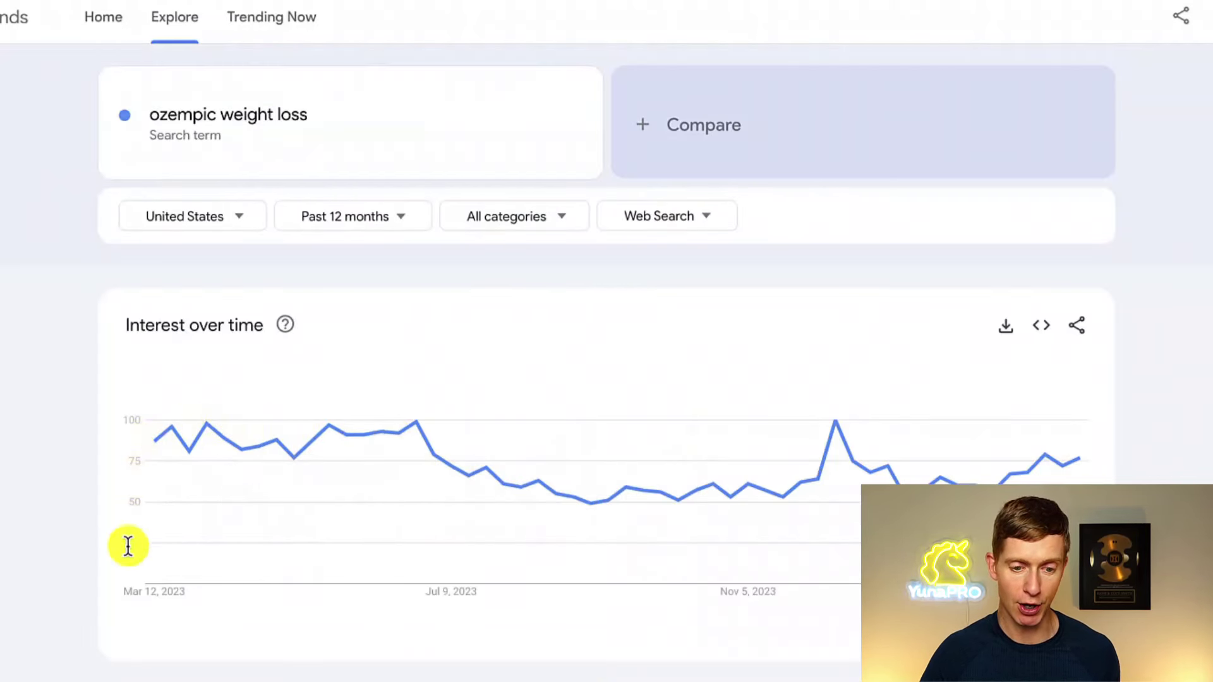
pyautogui.moveTo(160, 467)
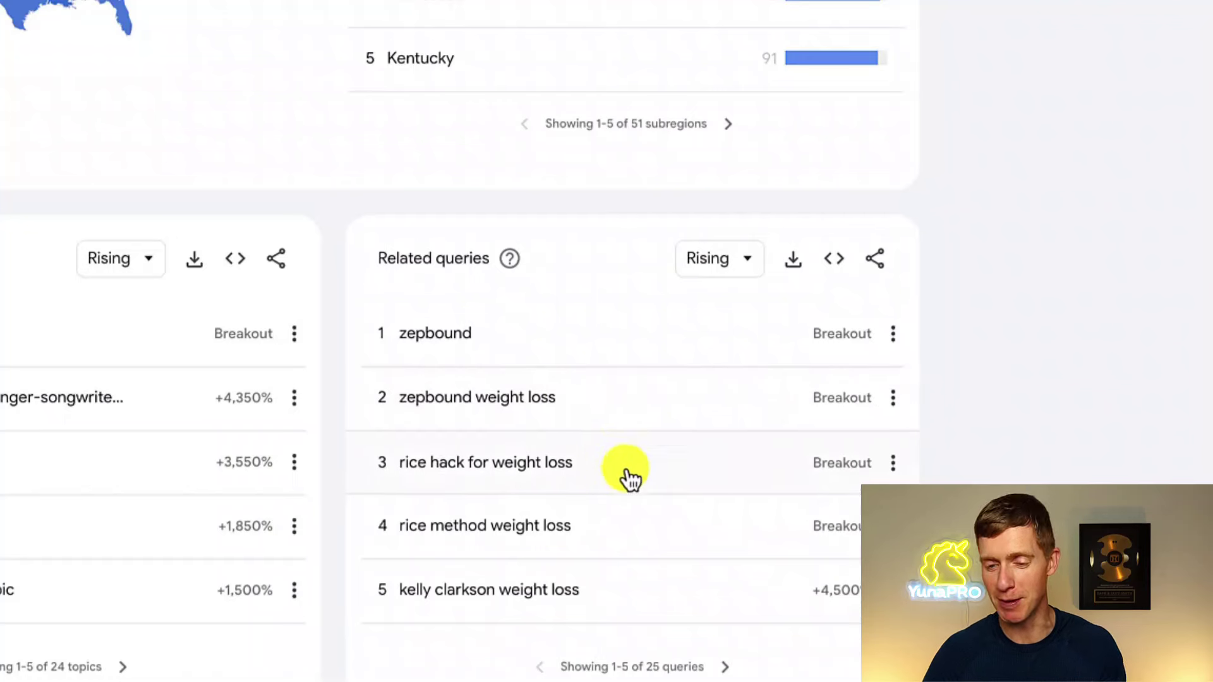
# Step: Page the related queries forward through 6–10, 11–15 and 16–20 to the last five, 21–25
pyautogui.click(728, 668)
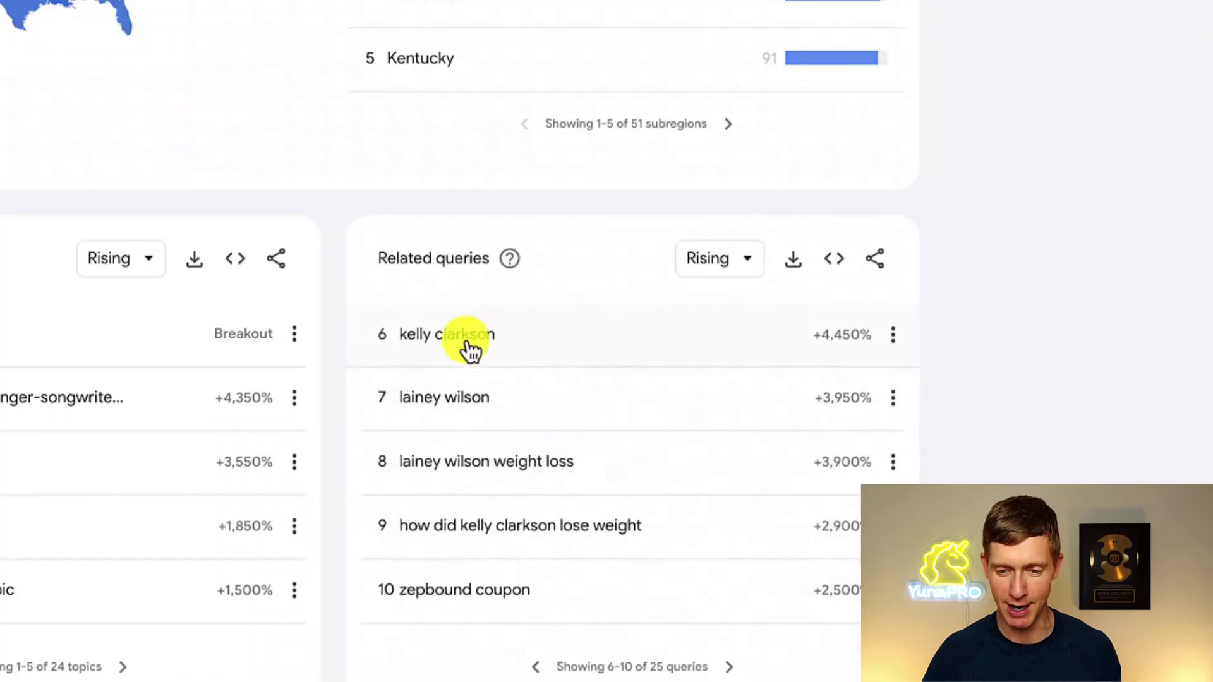
pyautogui.click(728, 666)
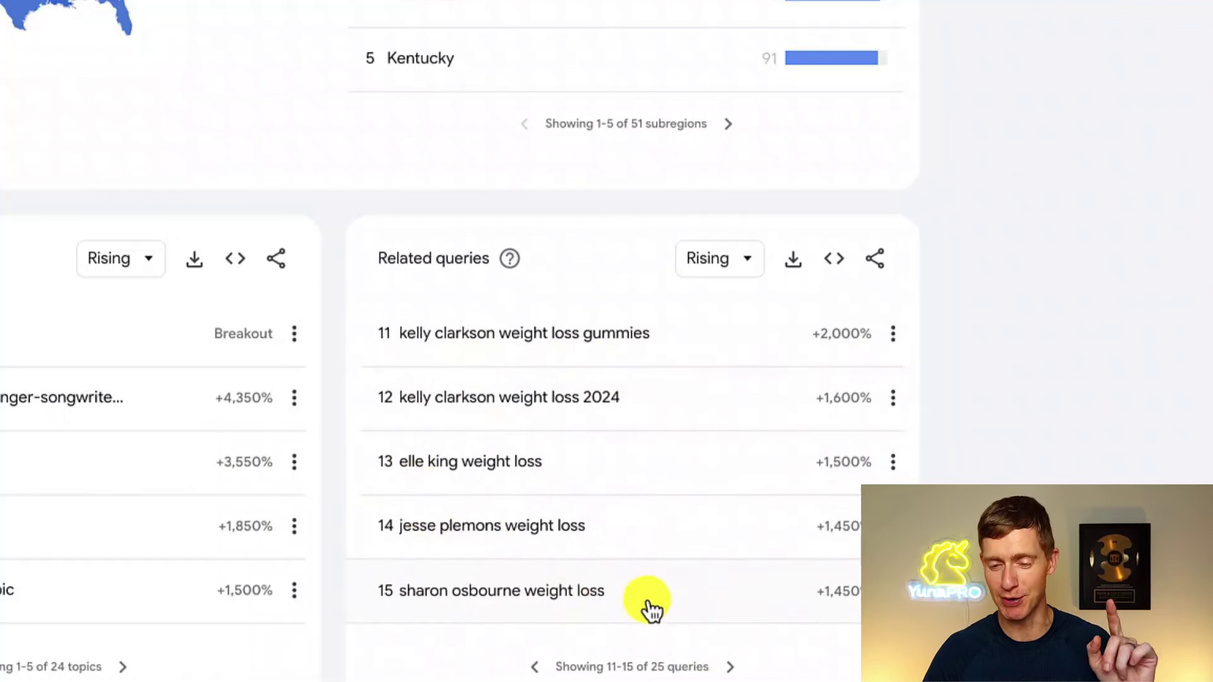
pyautogui.click(728, 668)
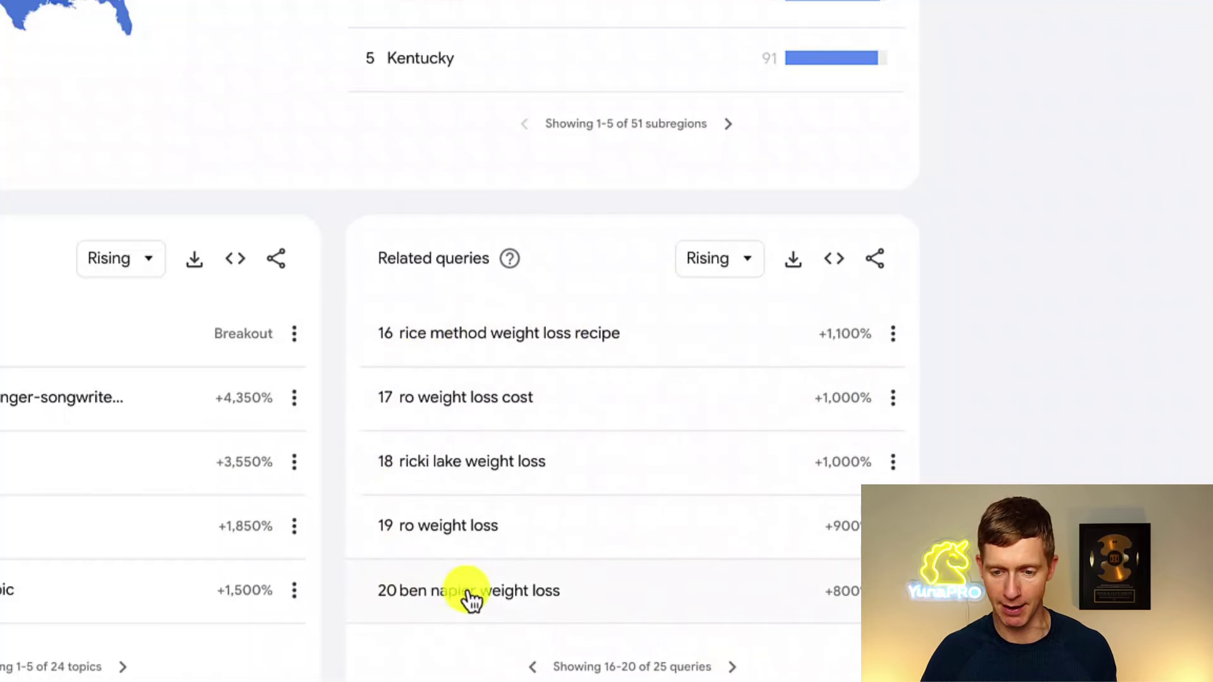
pyautogui.click(731, 667)
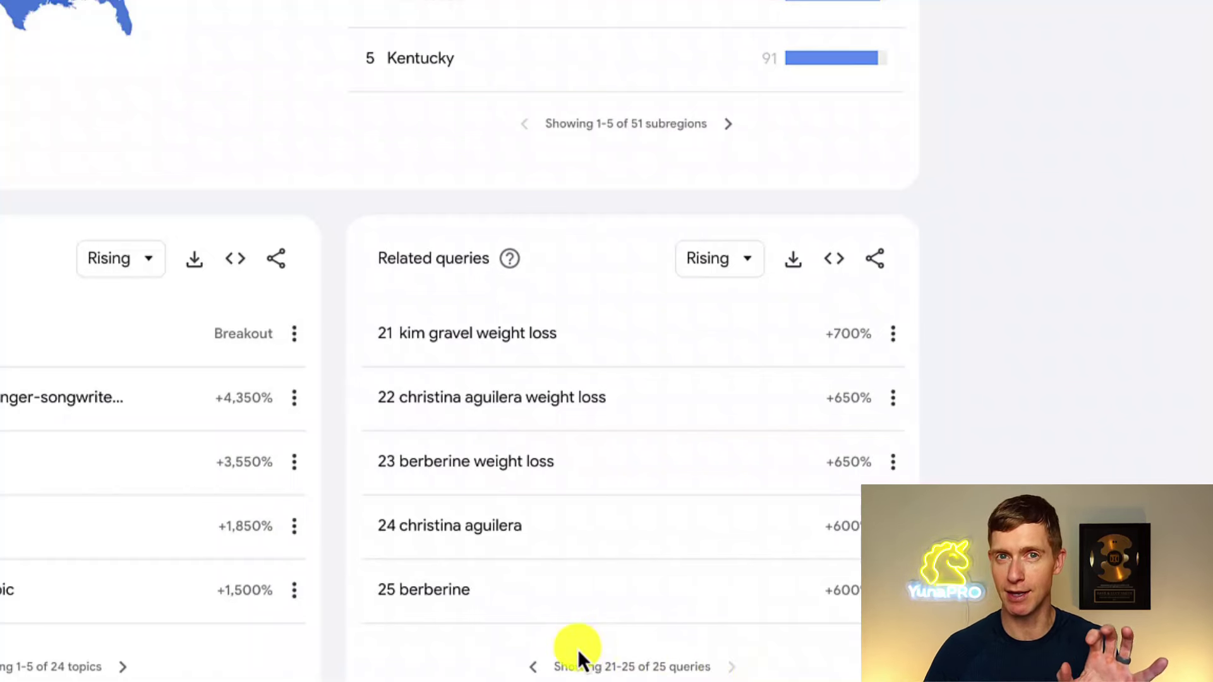
pyautogui.click(752, 259)
# Step: Switch related queries to Top and page to items 21–25, 'weight loss gummies' through 'medical weight loss'
pyautogui.click(724, 332)
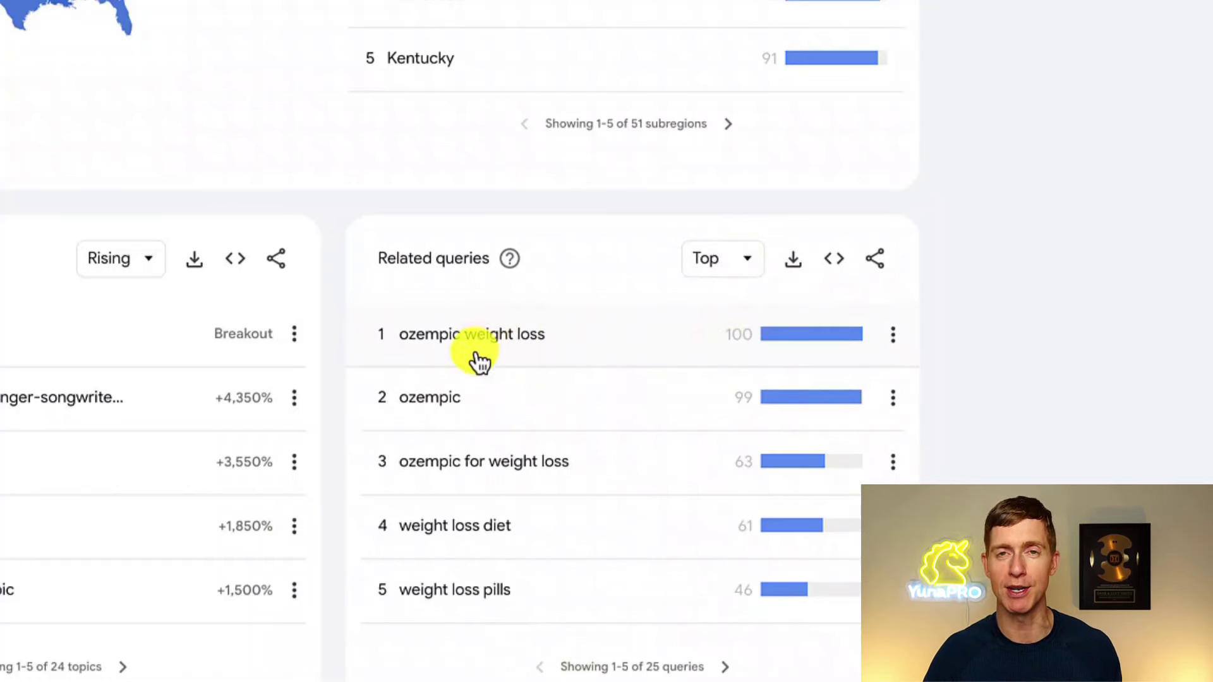
pyautogui.click(731, 669)
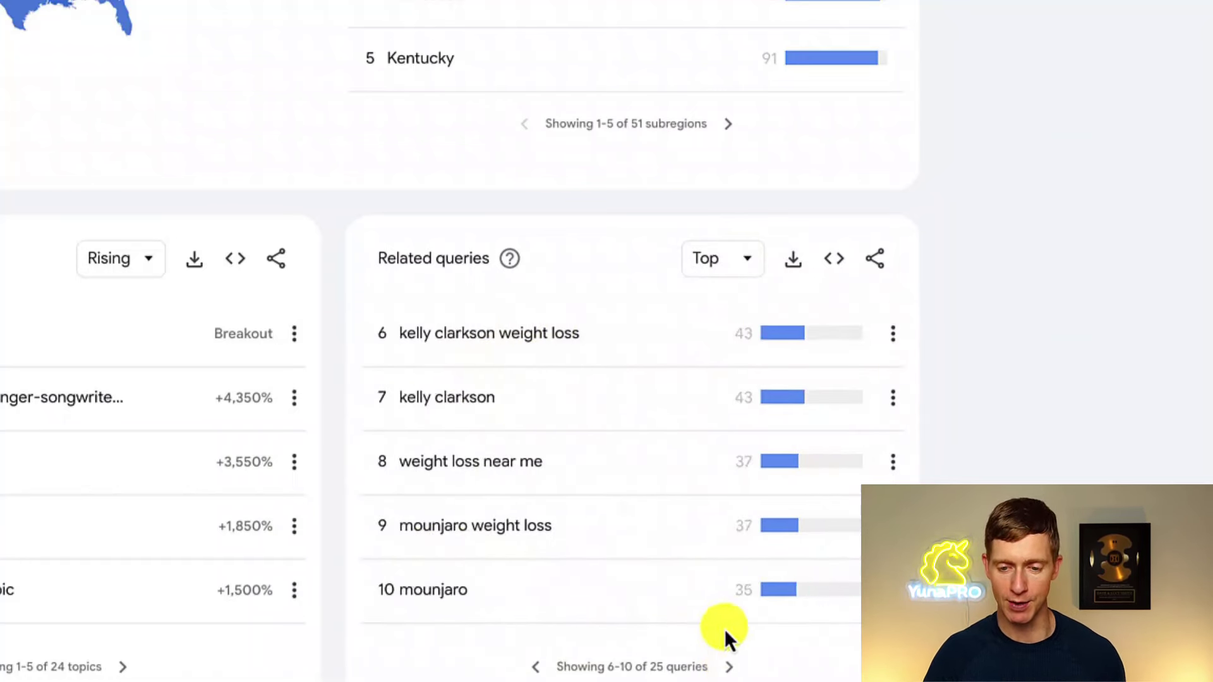
pyautogui.click(727, 670)
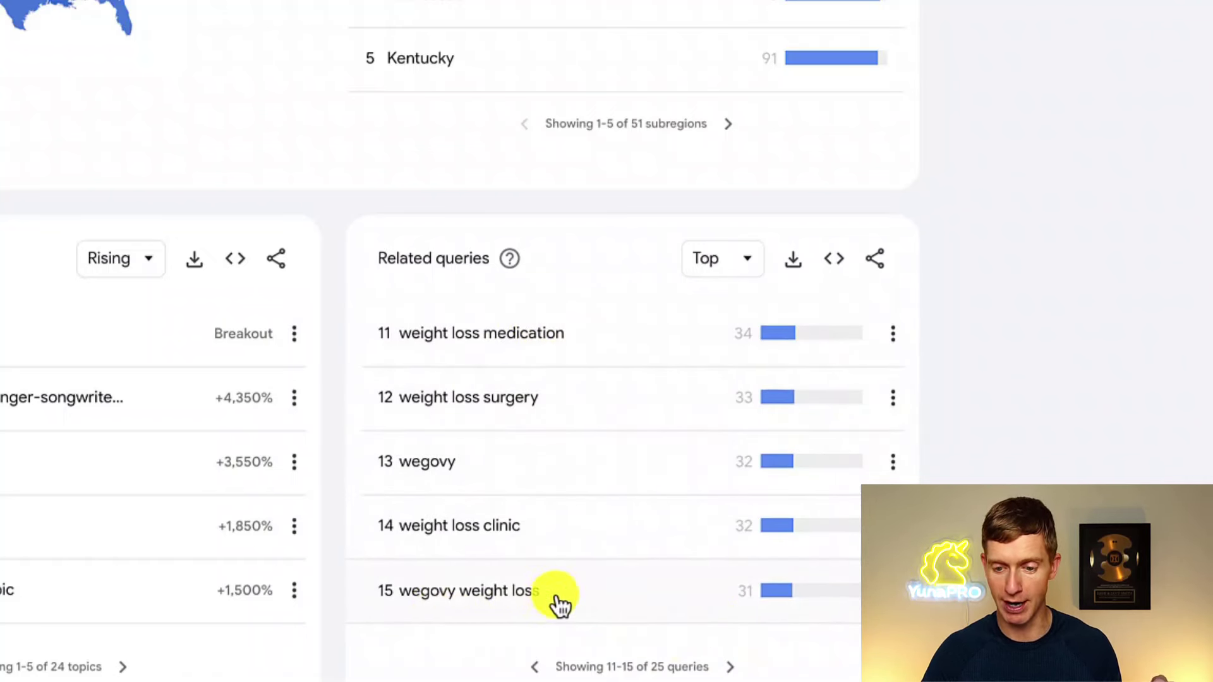
pyautogui.click(730, 666)
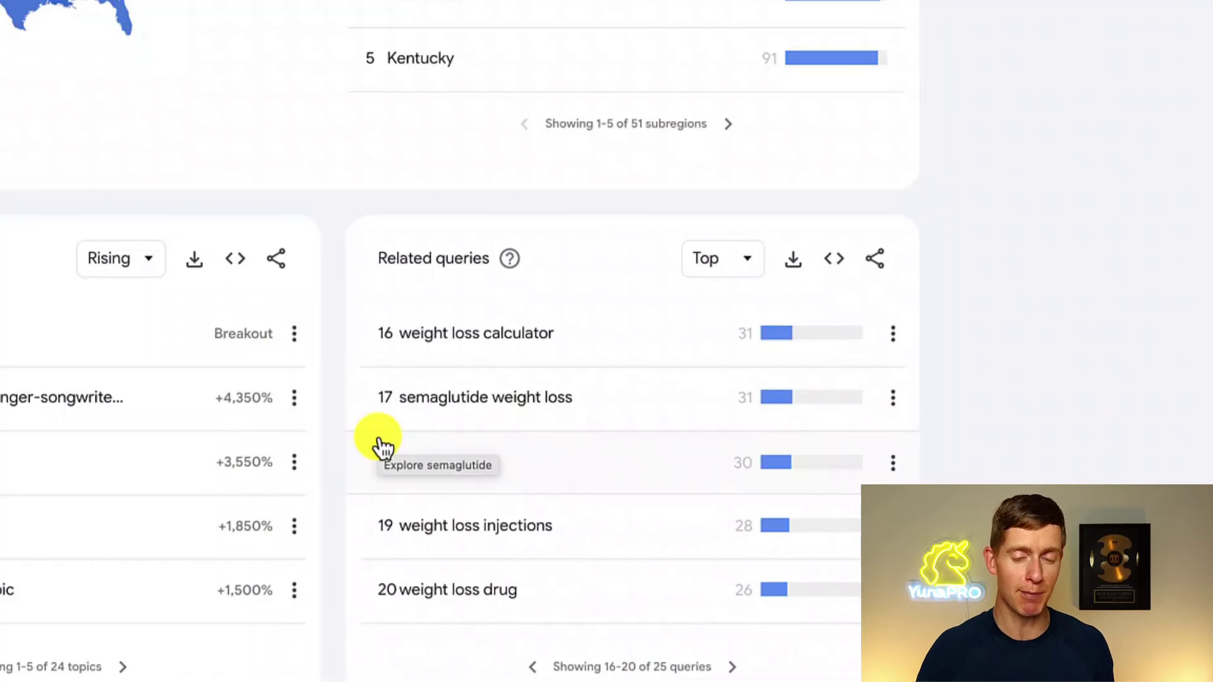
pyautogui.click(732, 668)
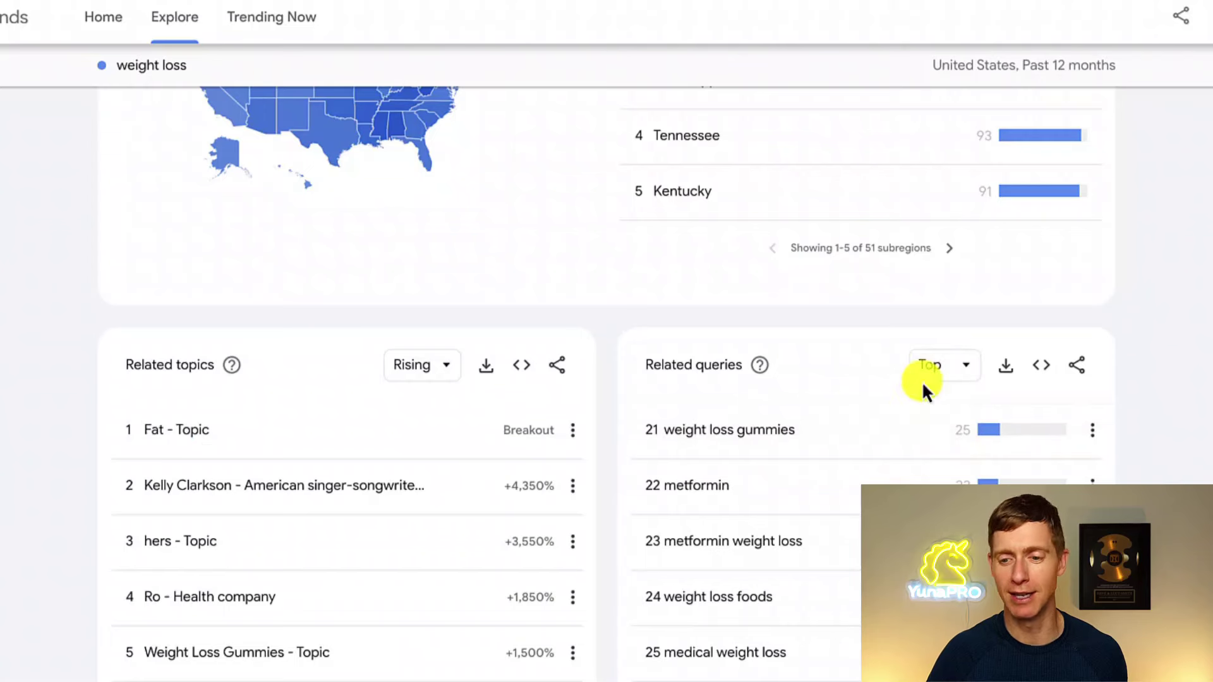
# Step: Return related queries to Rising and explore 'rice hack for weight loss'
pyautogui.click(947, 363)
pyautogui.click(938, 335)
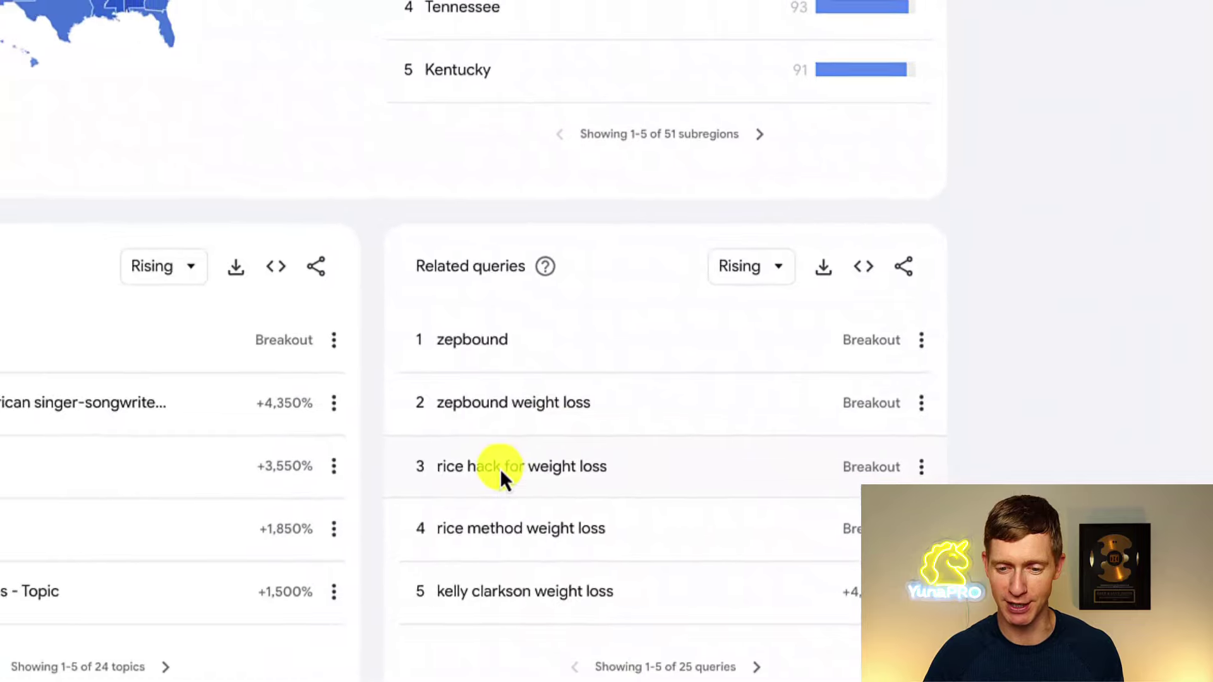
pyautogui.click(484, 463)
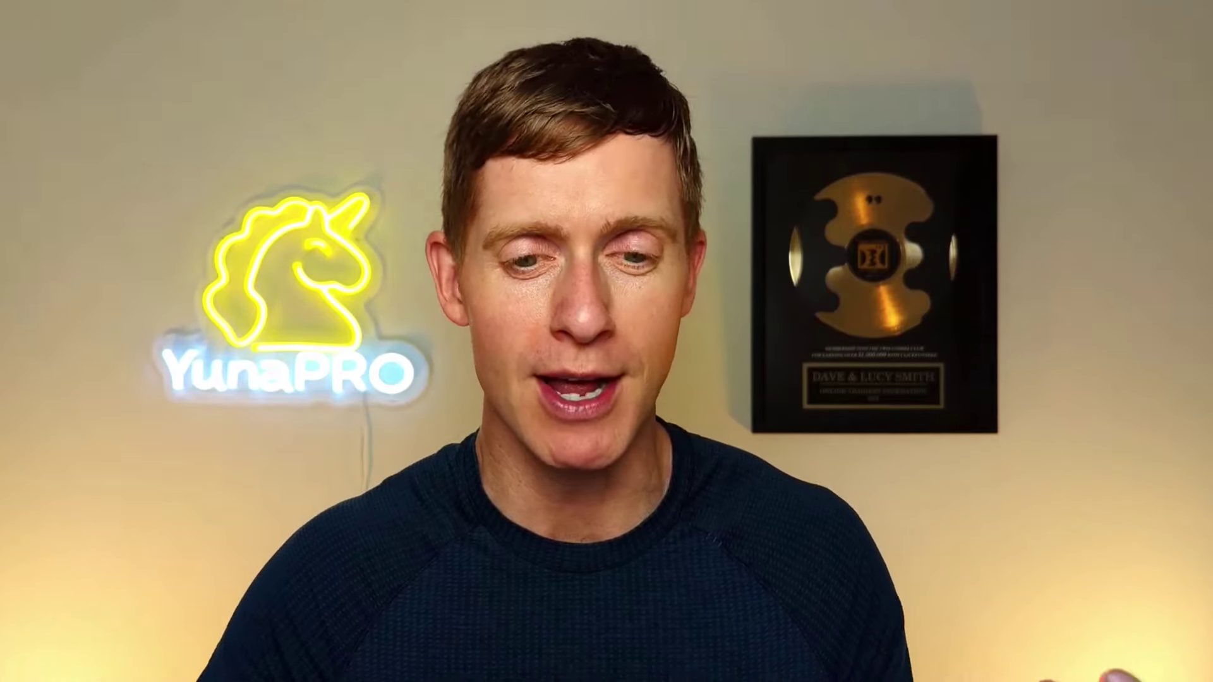
# Step: Limit the 'rice hack for weight loss' chart to the Past 30 days
pyautogui.click(332, 226)
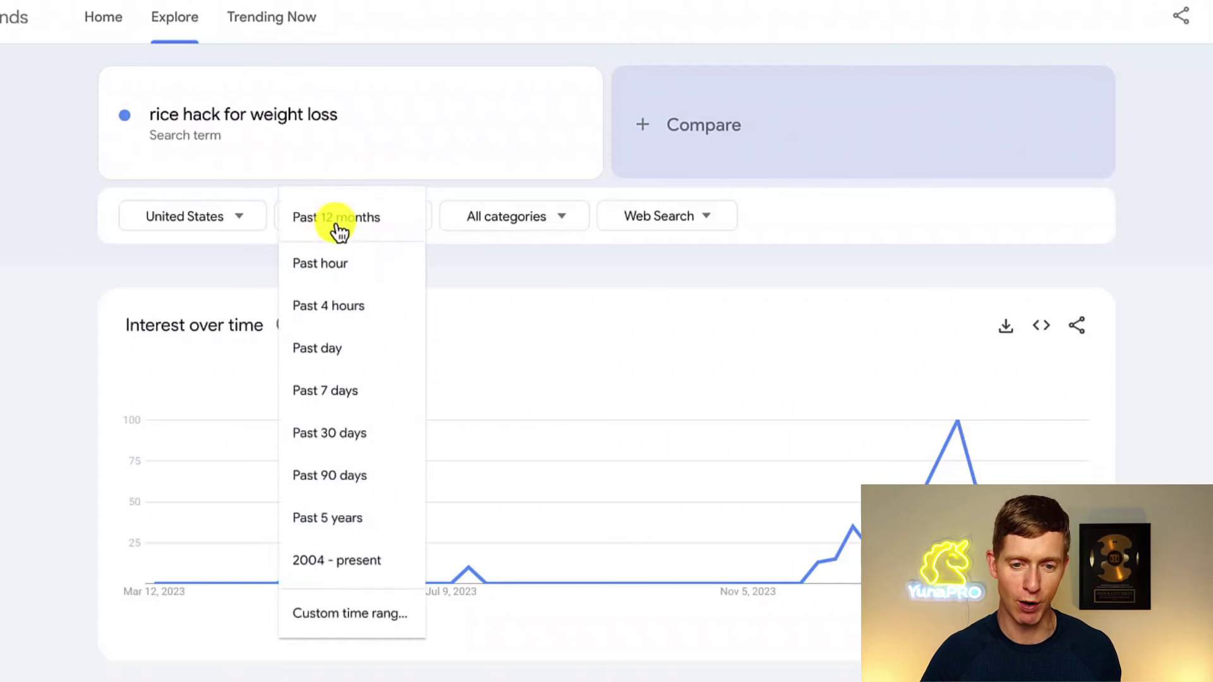
pyautogui.click(319, 436)
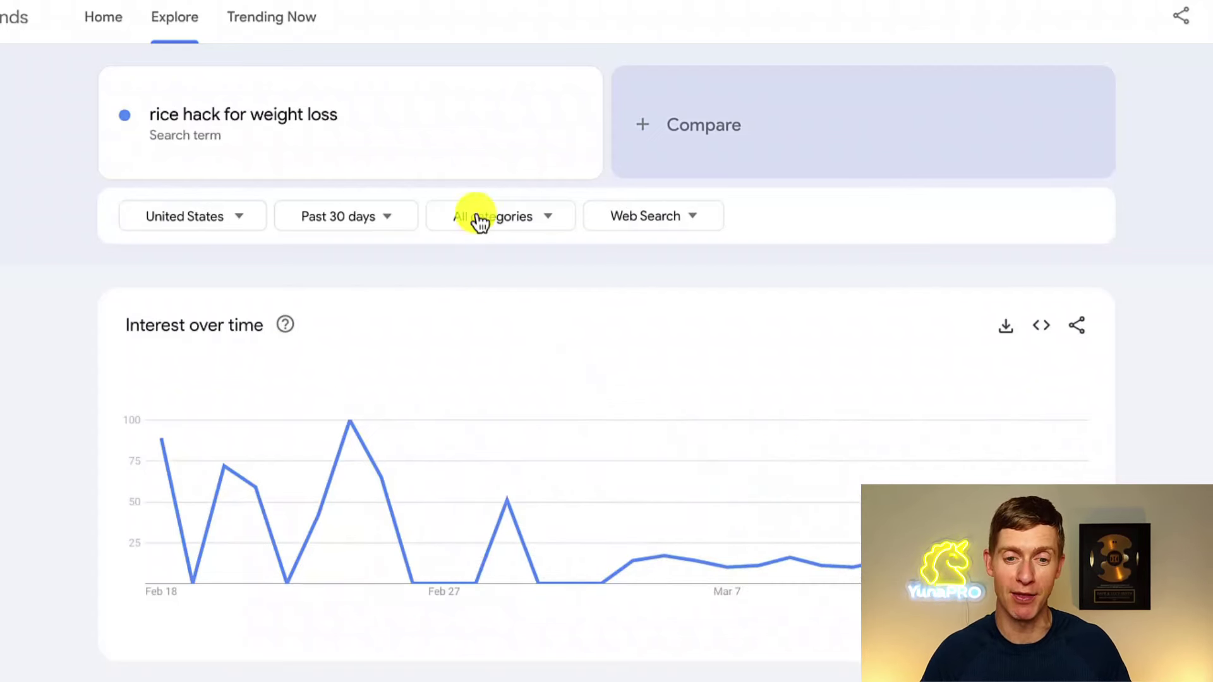
pyautogui.click(383, 114)
# Step: Search Google Trends for 'weight loss' and scroll down to its related queries
pyautogui.write('weight')
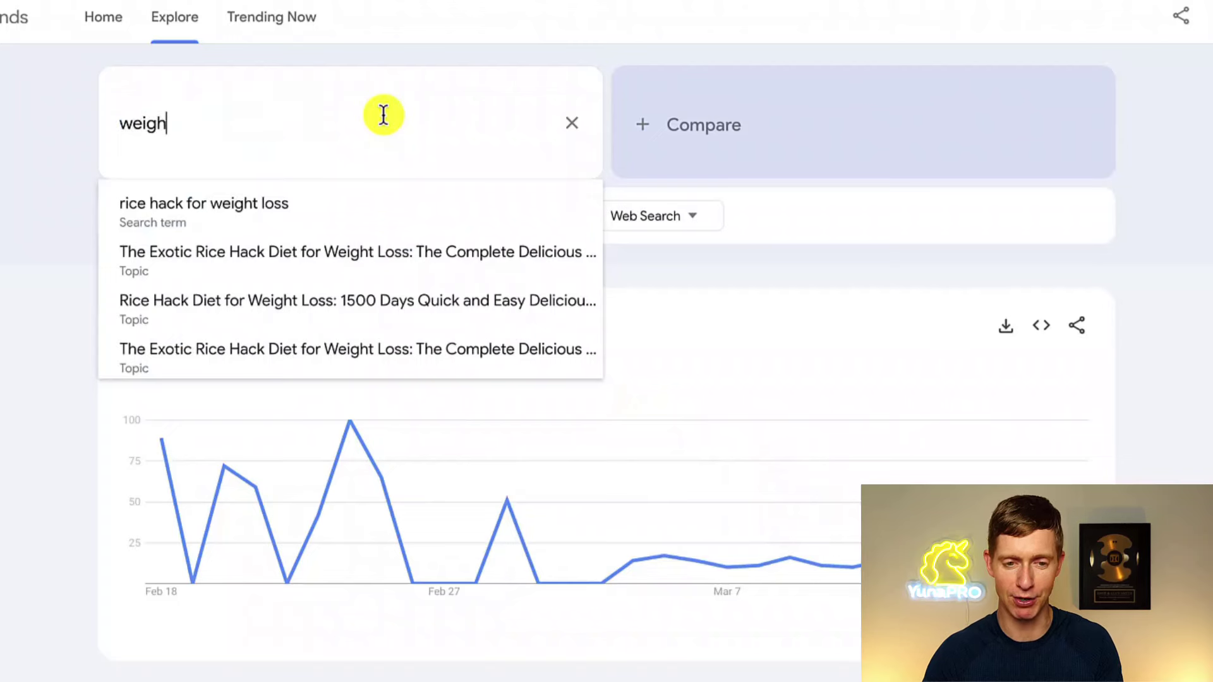
pyautogui.press('Return')
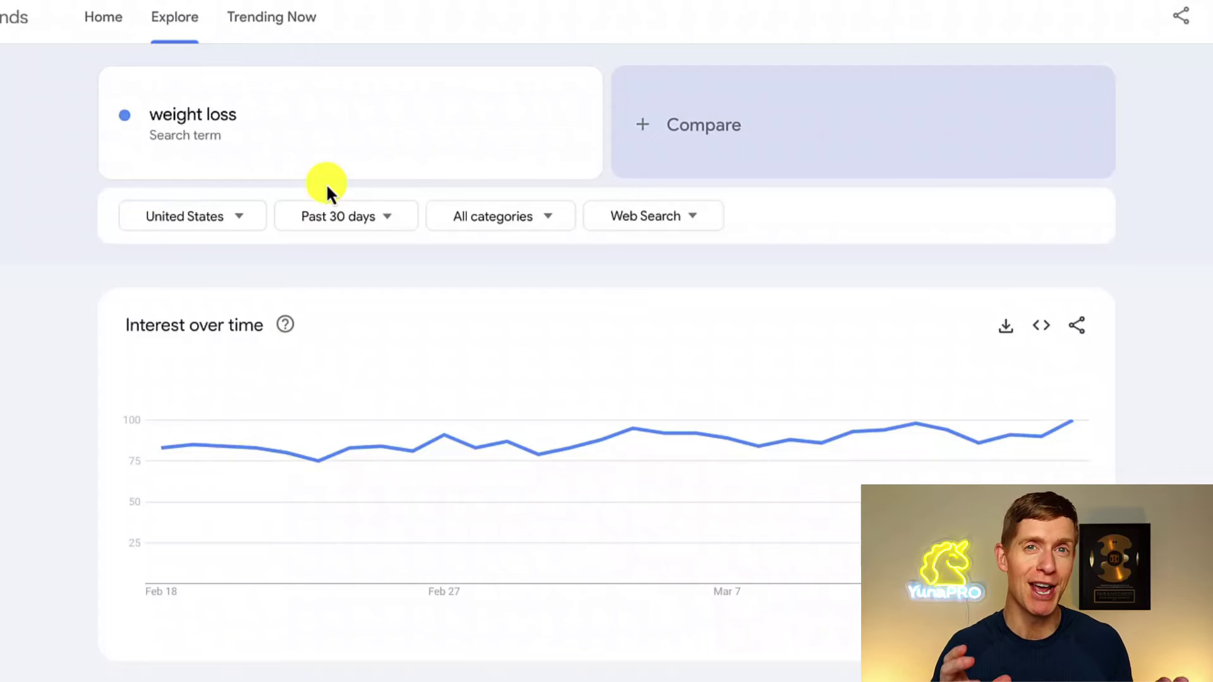
pyautogui.scroll(-12, 326, 183)
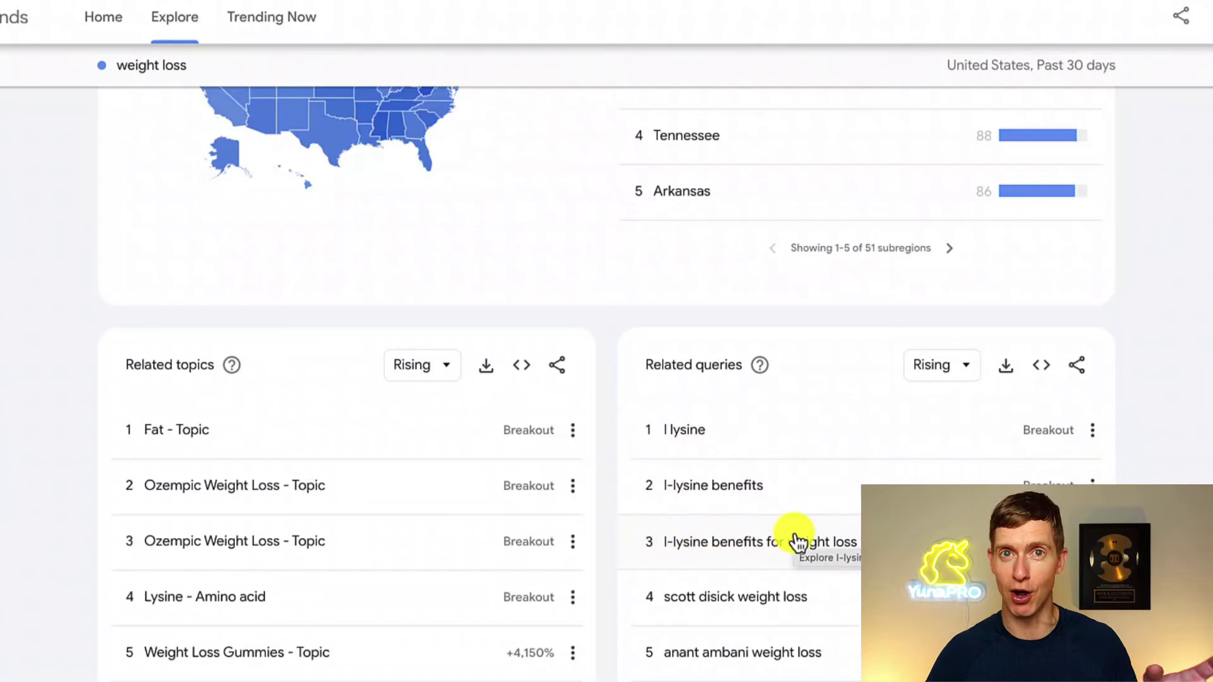
# Step: Page the rising related queries forward to rows 11–15, then open a new browser tab
pyautogui.click(1062, 679)
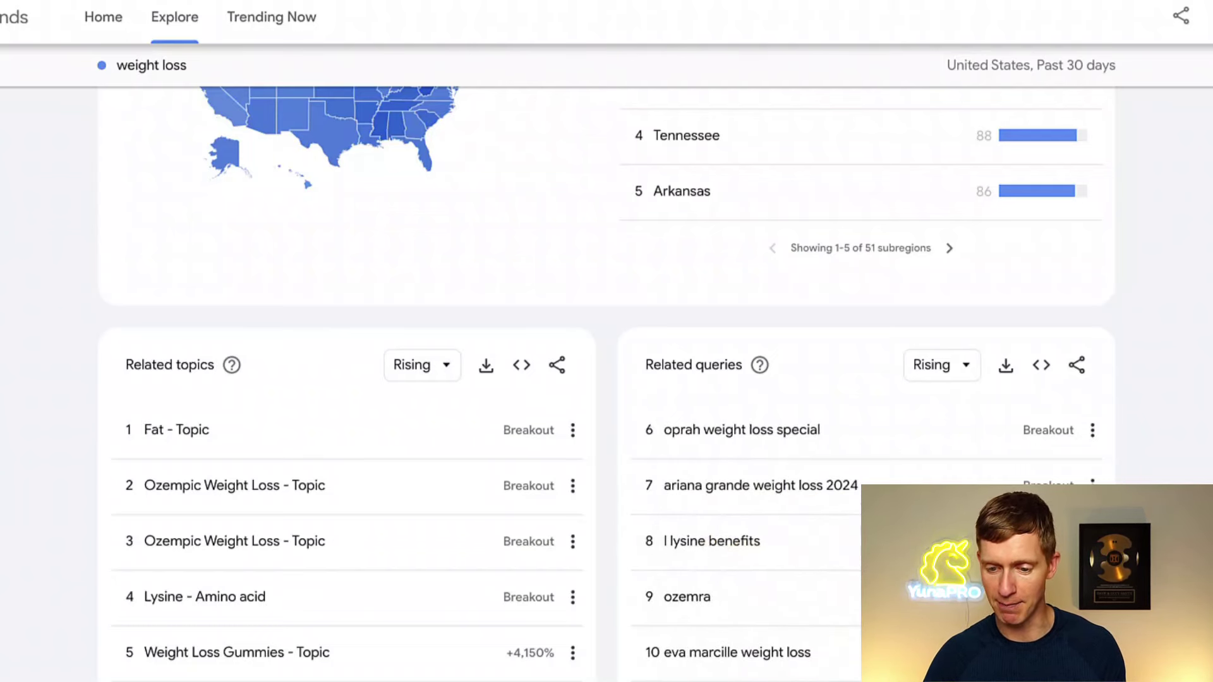
pyautogui.click(1062, 680)
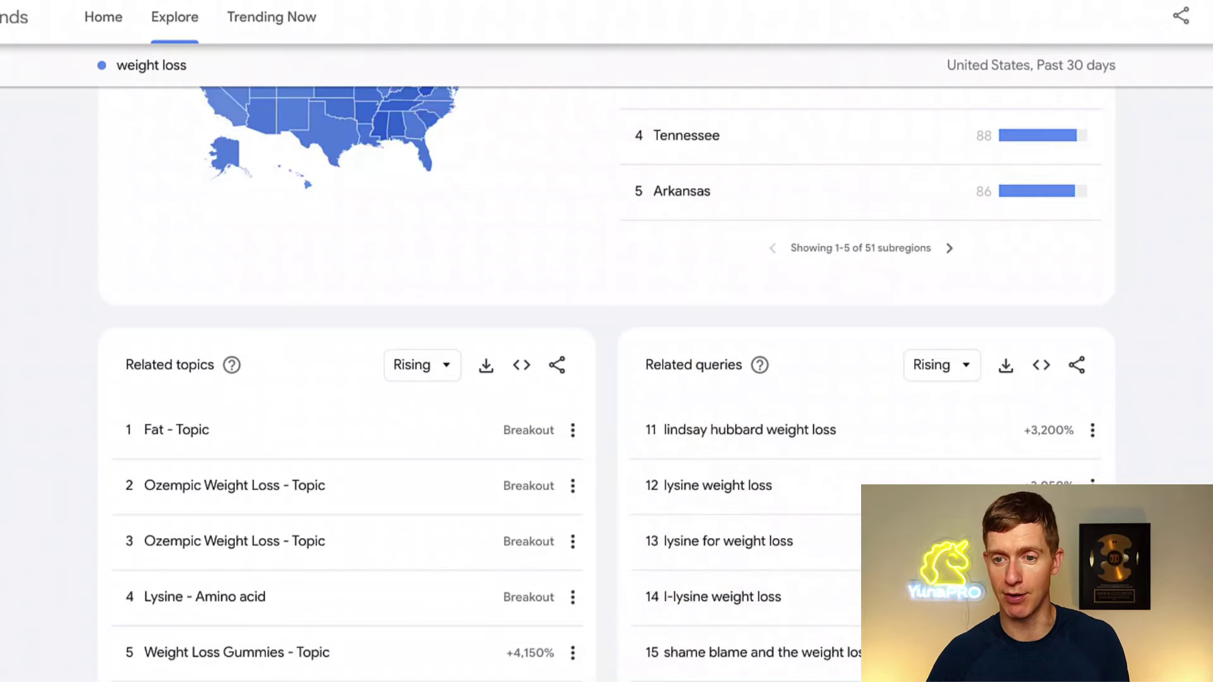
pyautogui.press('super+t')
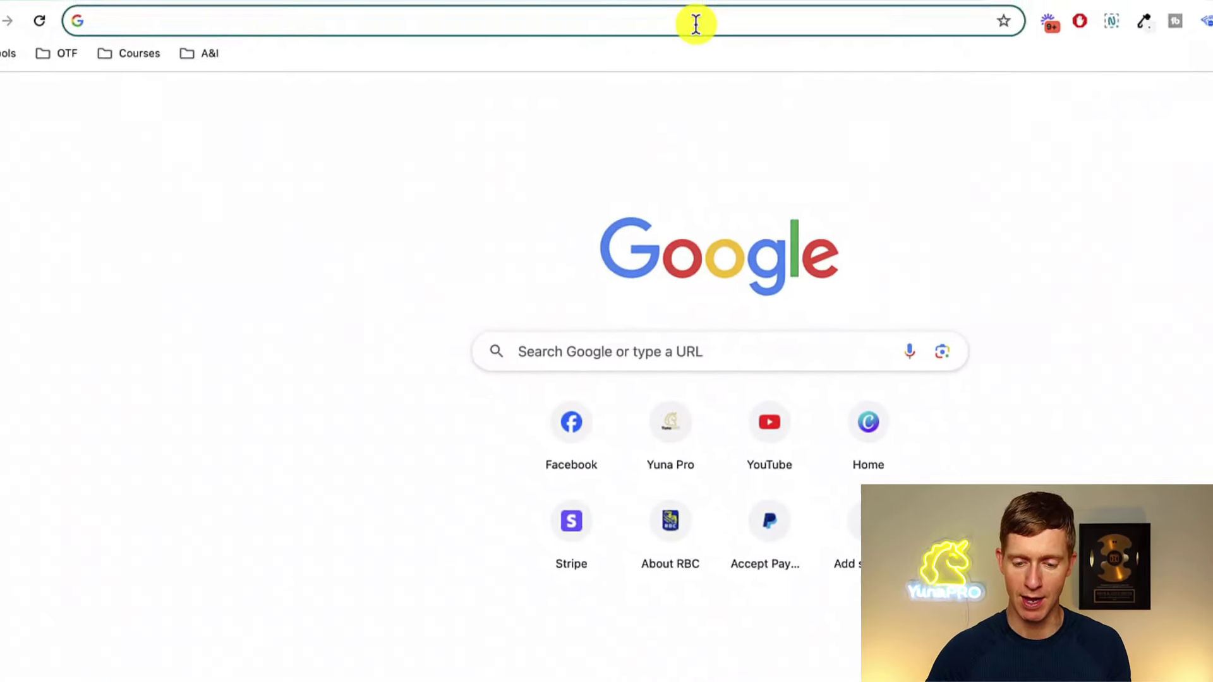
# Step: Search Google for 'lysine weight loss' from the new tab's suggestions
pyautogui.write('lys')
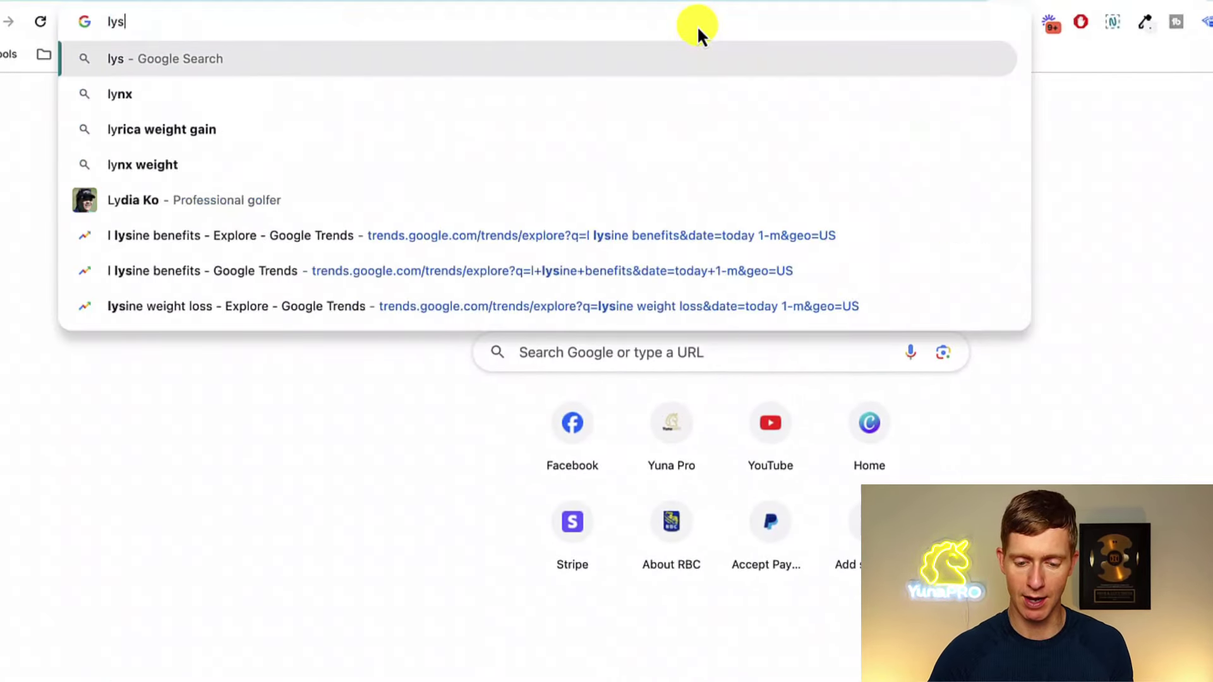
pyautogui.write('ine')
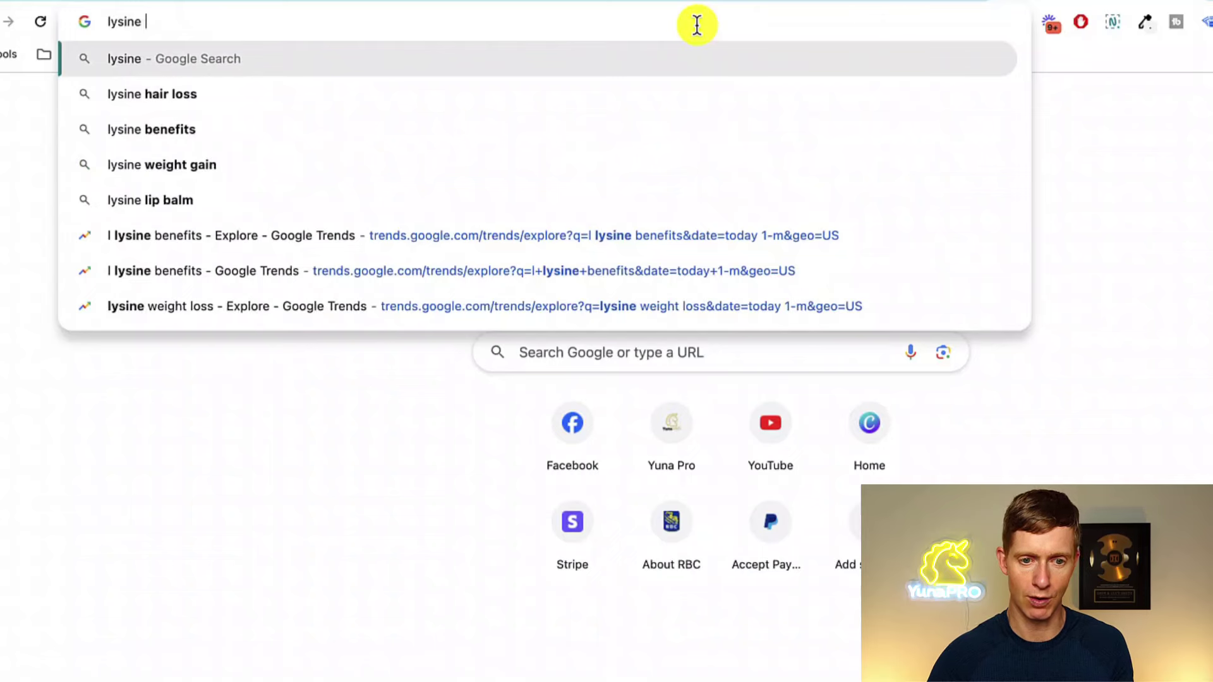
pyautogui.write(' weight')
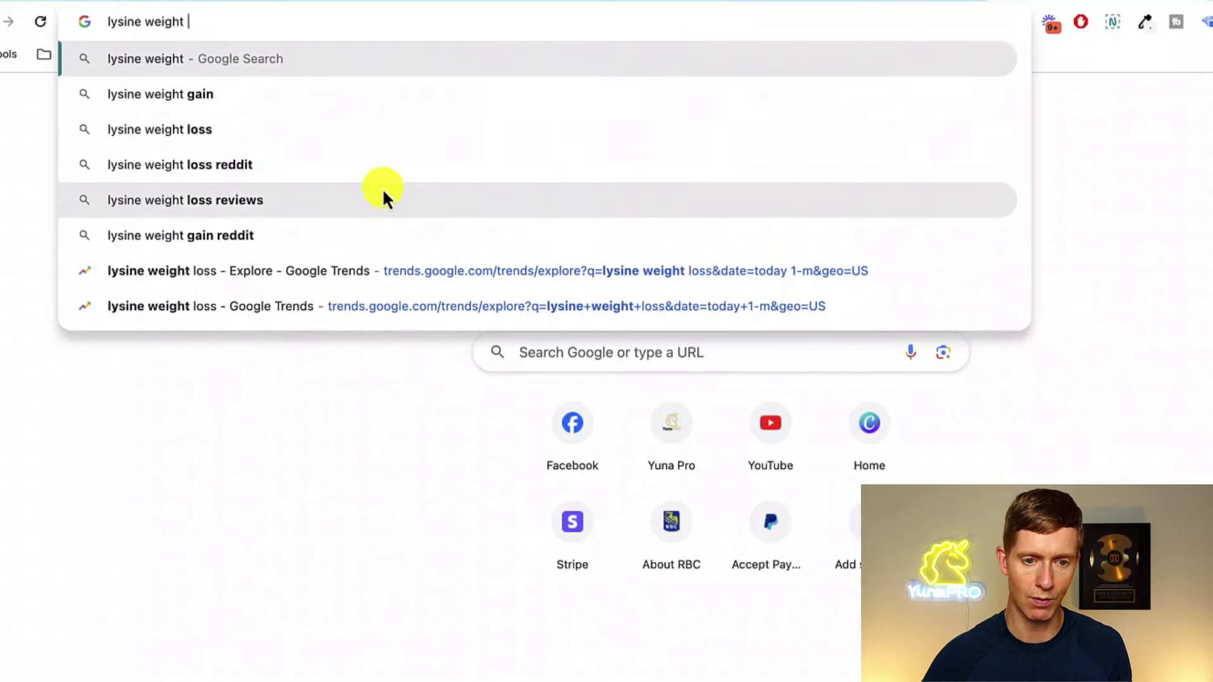
pyautogui.click(365, 133)
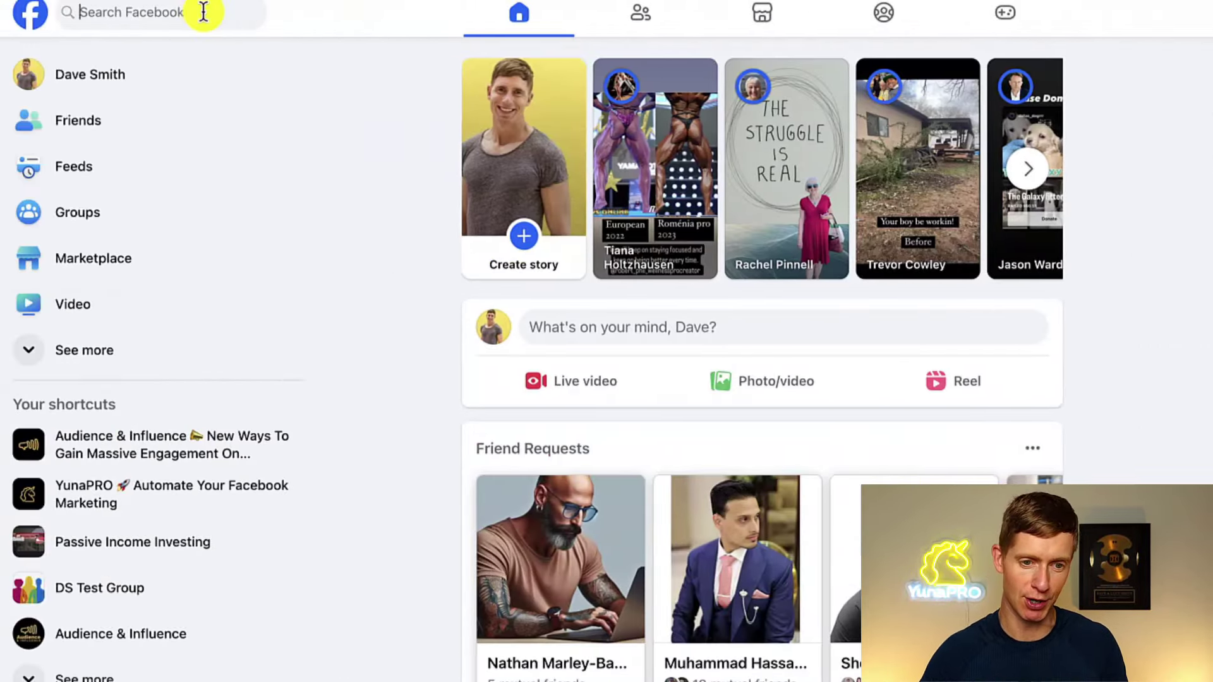
# Step: Paste 'lysine weight loss' into Facebook search and run it
pyautogui.click(48, 10)
pyautogui.write('lysine weight loss')
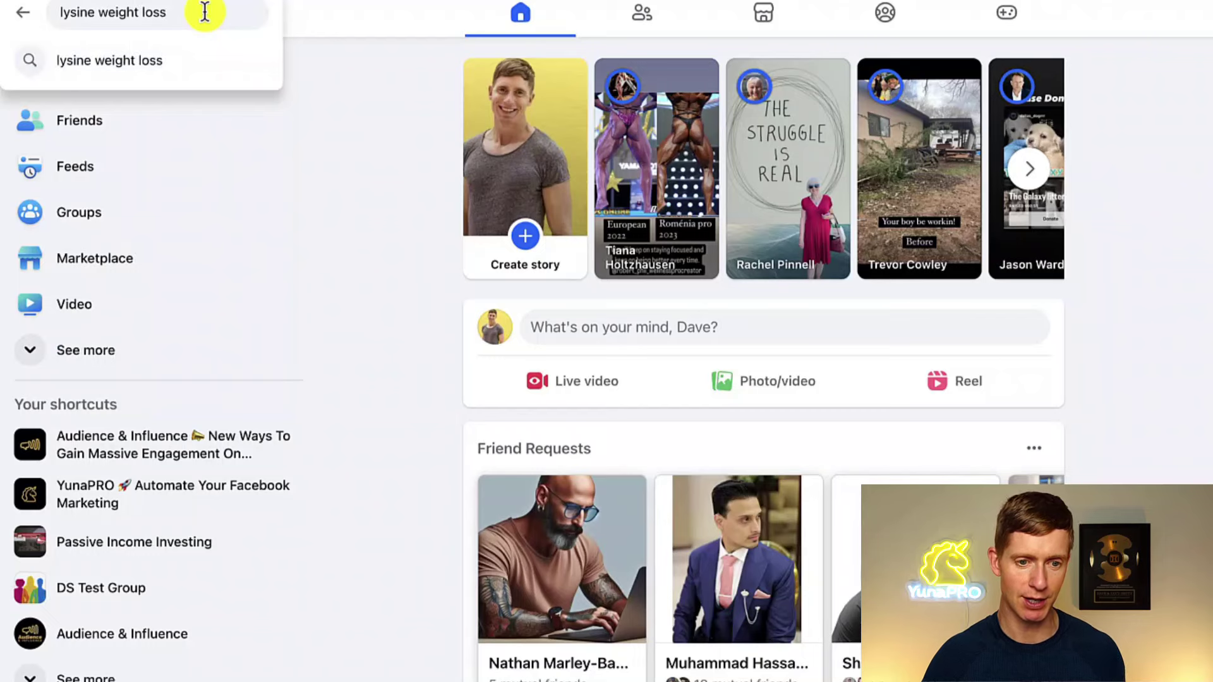
pyautogui.press('Return')
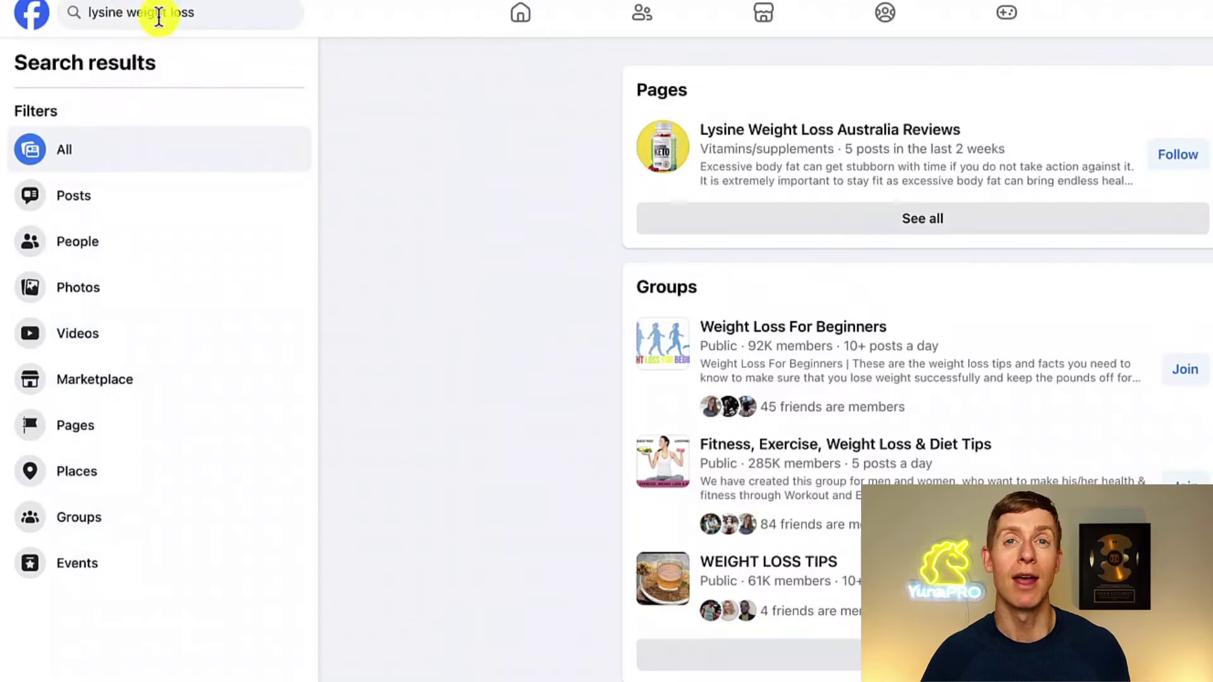
# Step: Browse the matching Facebook groups, then show only Recent Posts about lysine weight loss
pyautogui.click(70, 518)
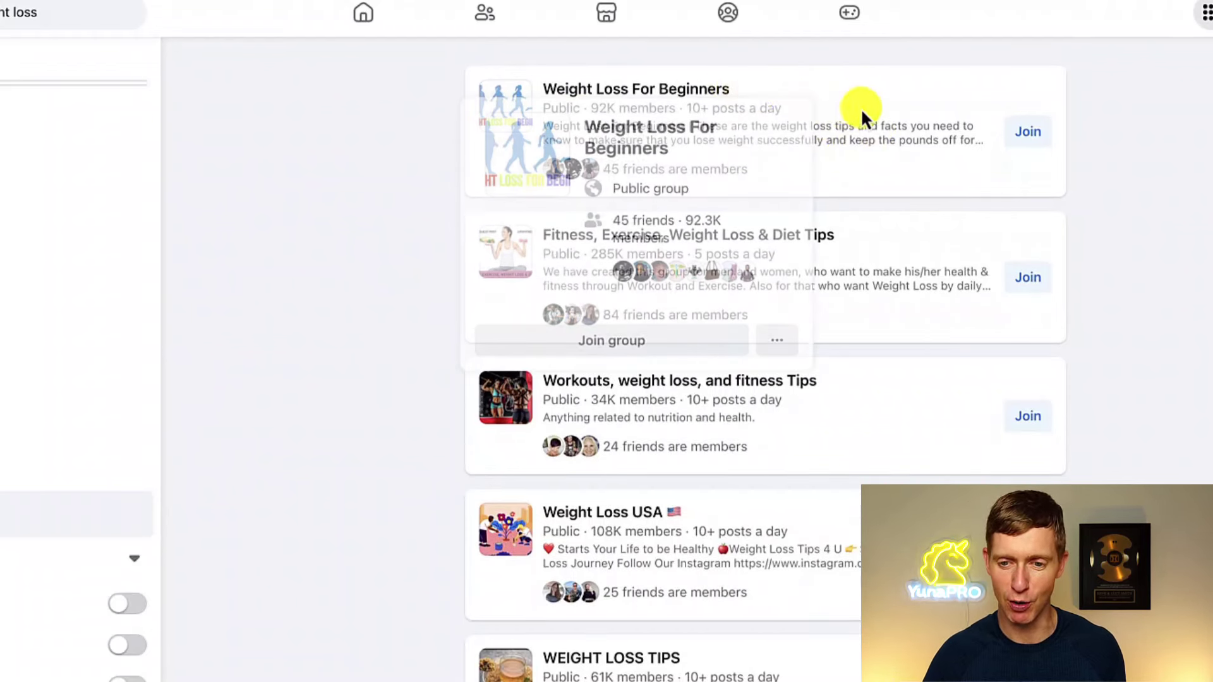
pyautogui.scroll(-2, 889, 114)
pyautogui.scroll(-6, 892, 153)
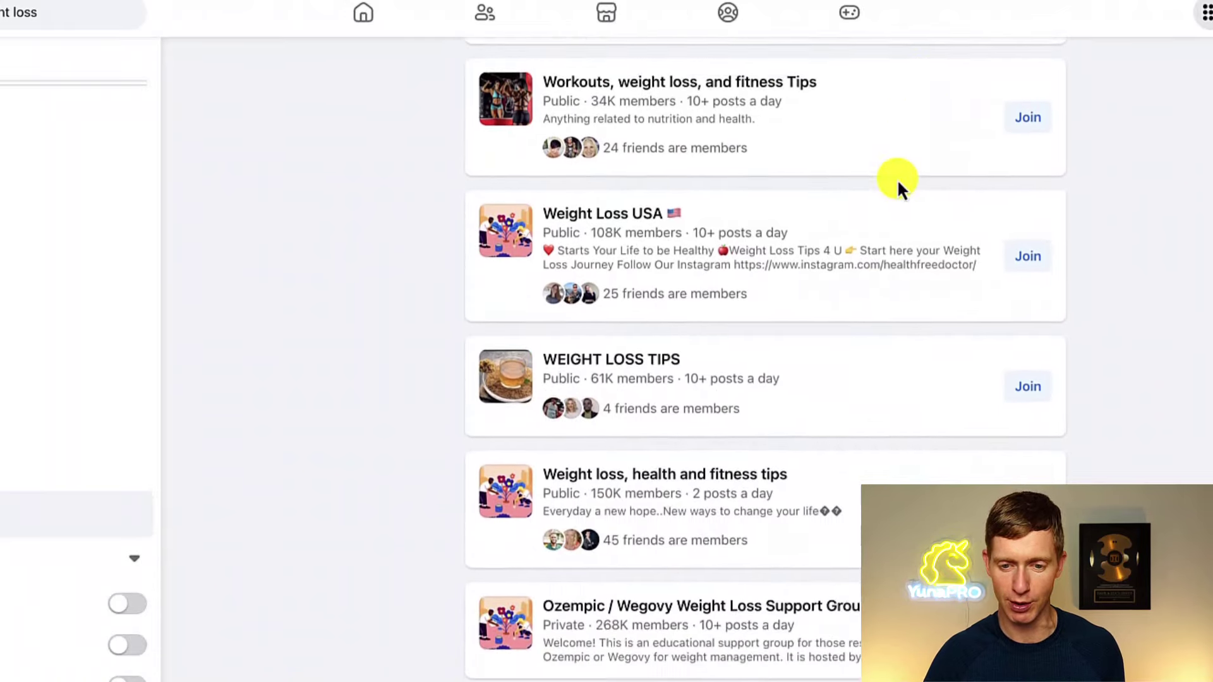
pyautogui.scroll(-12, 897, 179)
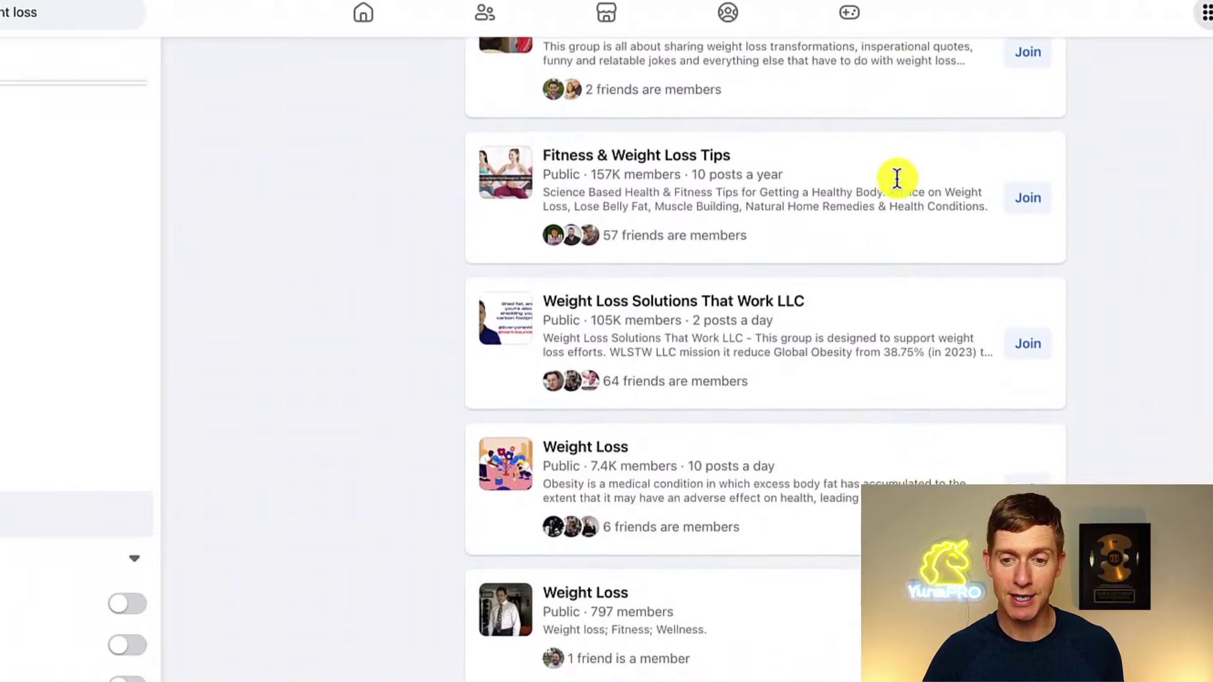
pyautogui.scroll(-5, 897, 179)
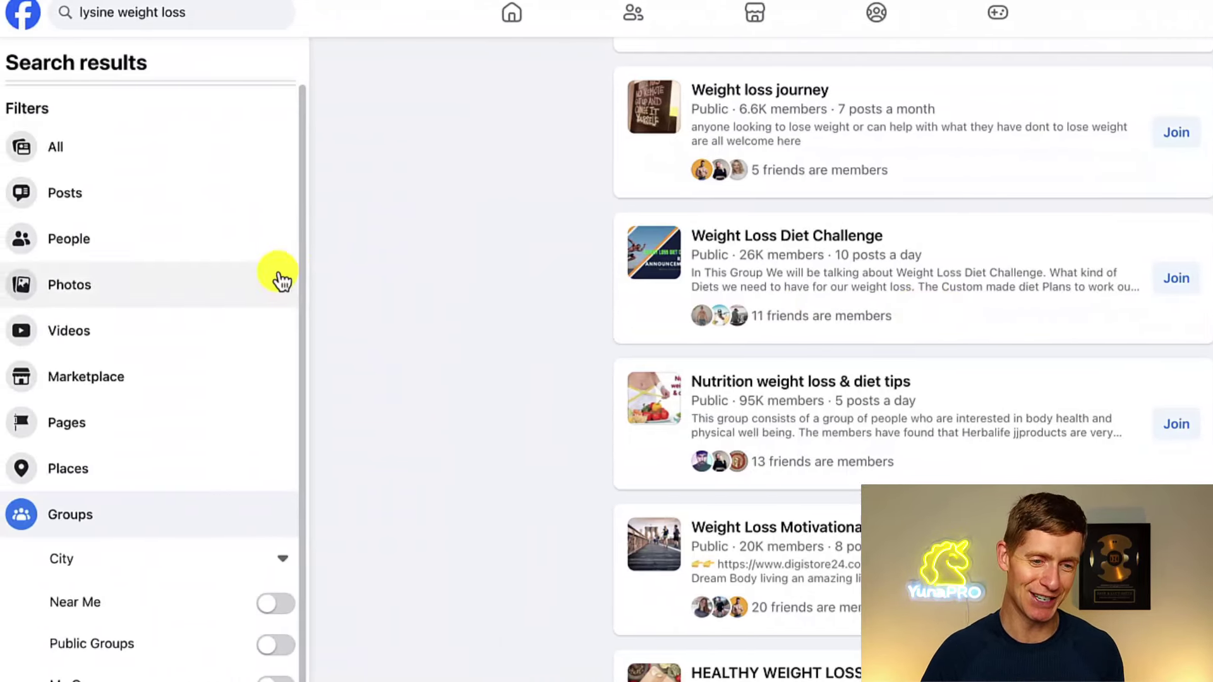
pyautogui.click(72, 194)
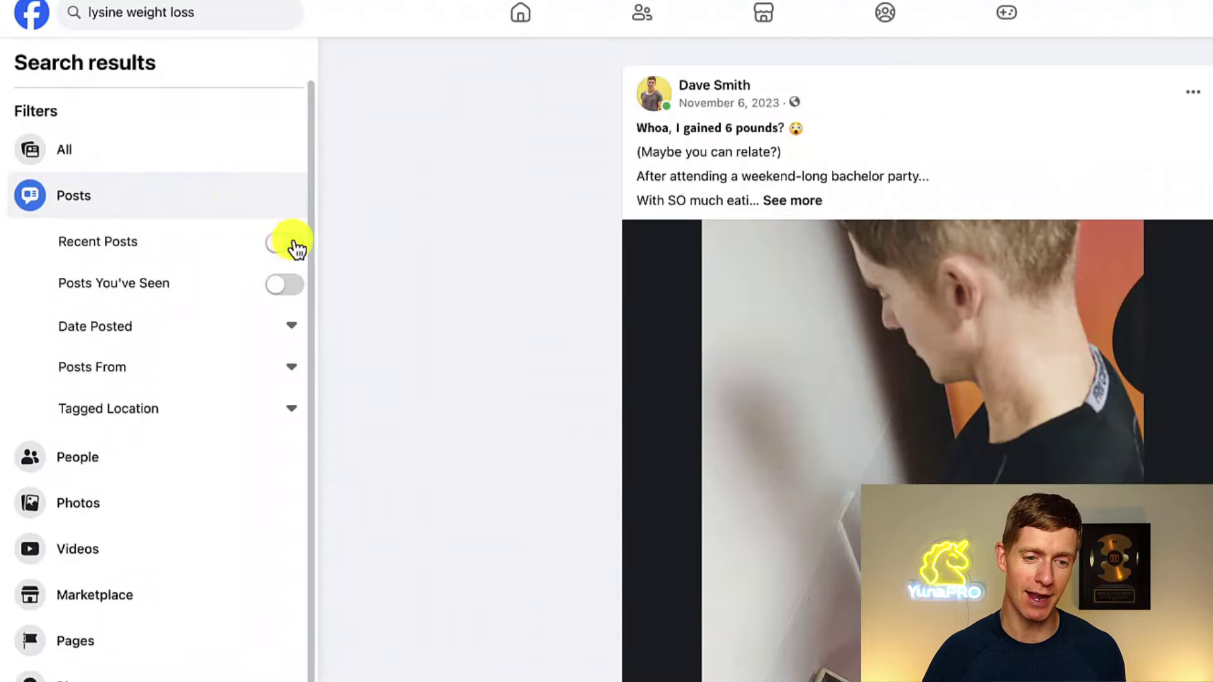
pyautogui.click(284, 243)
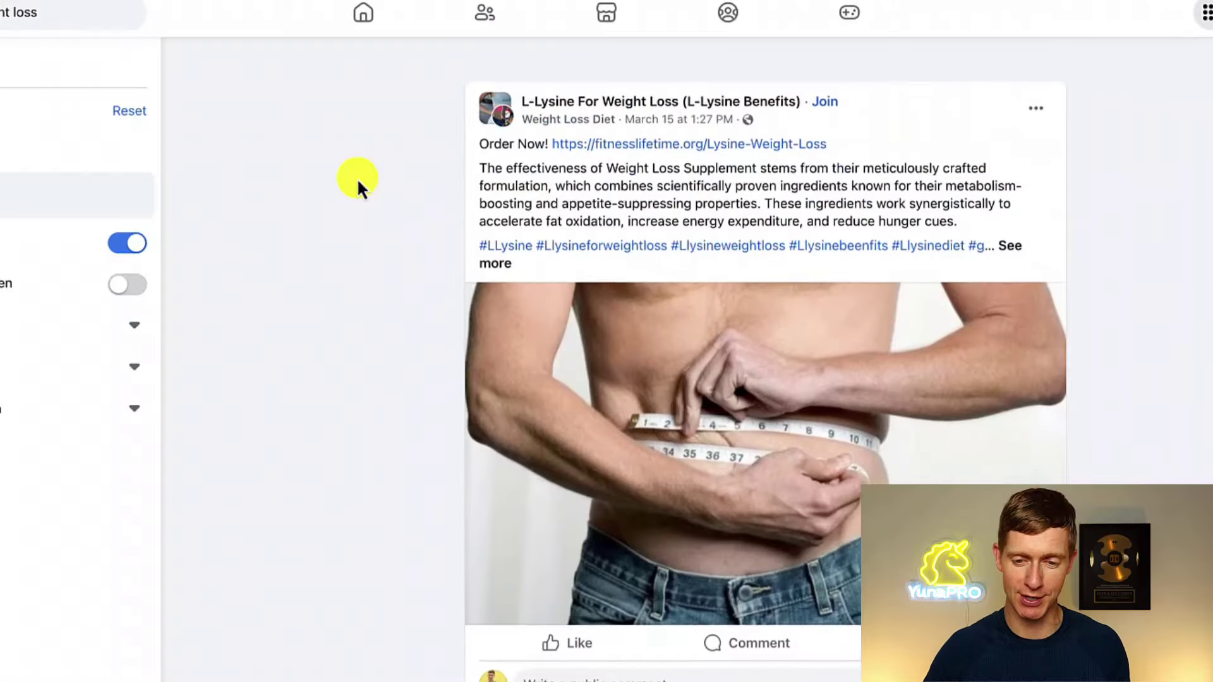
# Step: Scroll the weight loss Explore page back up to its search term, filters and chart
pyautogui.scroll(-1, 358, 182)
pyautogui.scroll(-2, 358, 182)
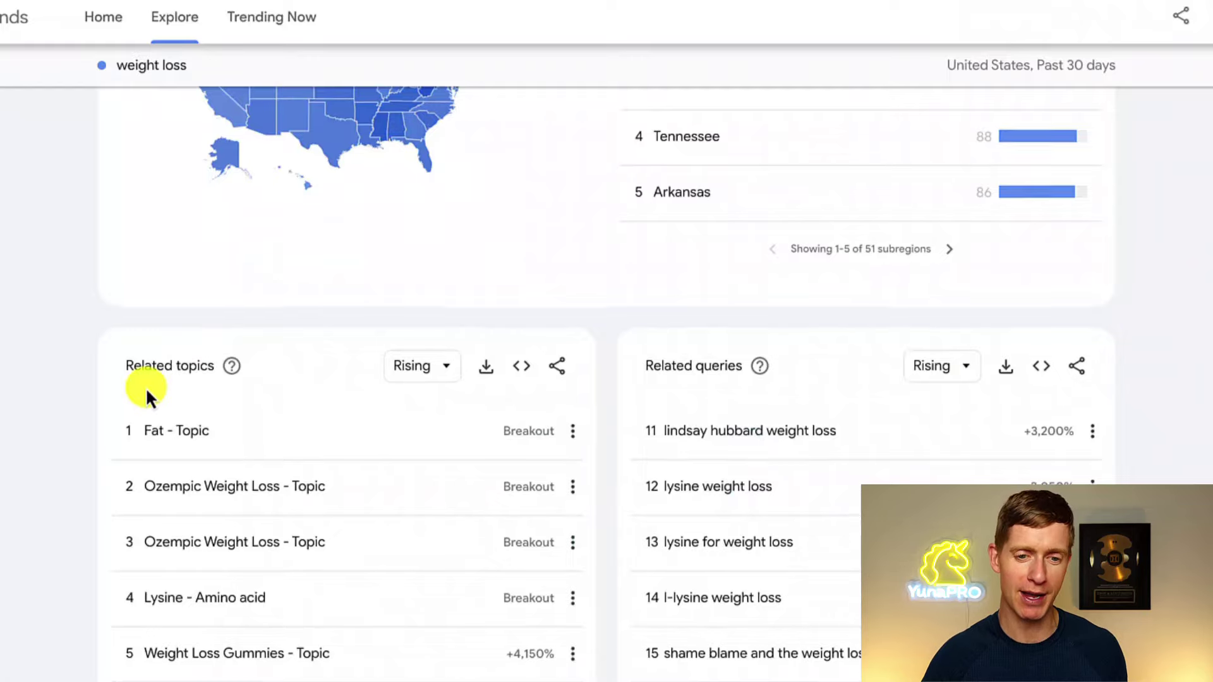
pyautogui.scroll(15, 146, 388)
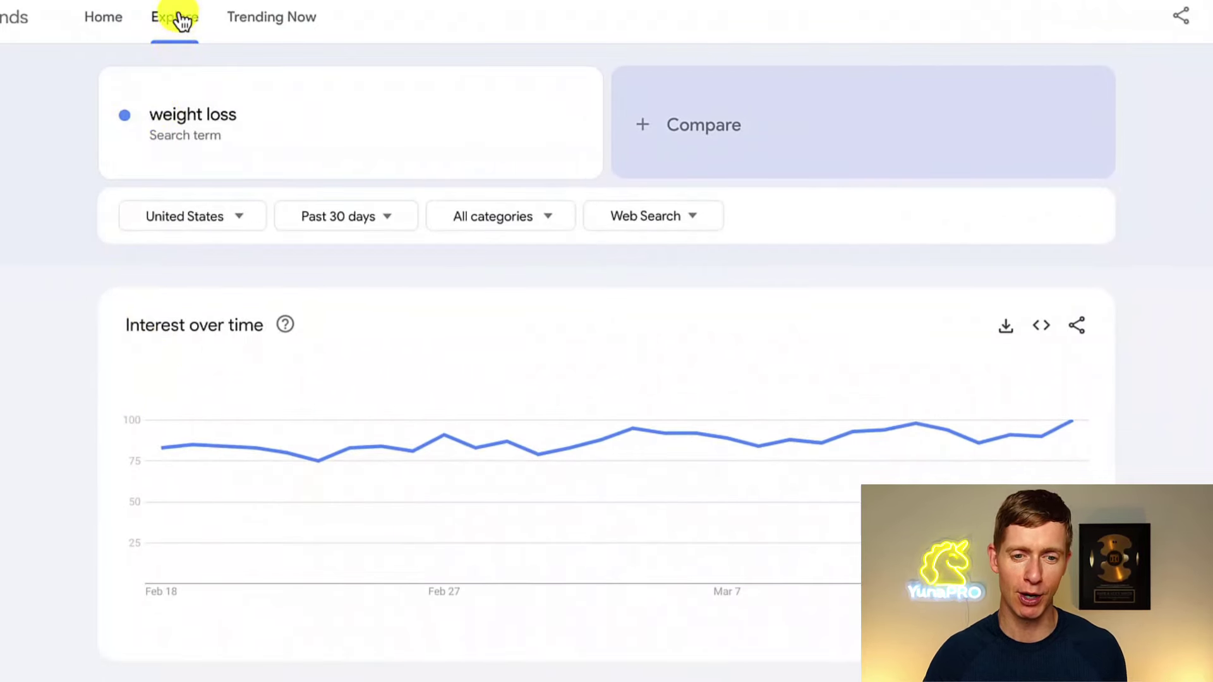
# Step: Look up 'dating' in Trends and switch its Related queries from Rising to Top
pyautogui.click(181, 19)
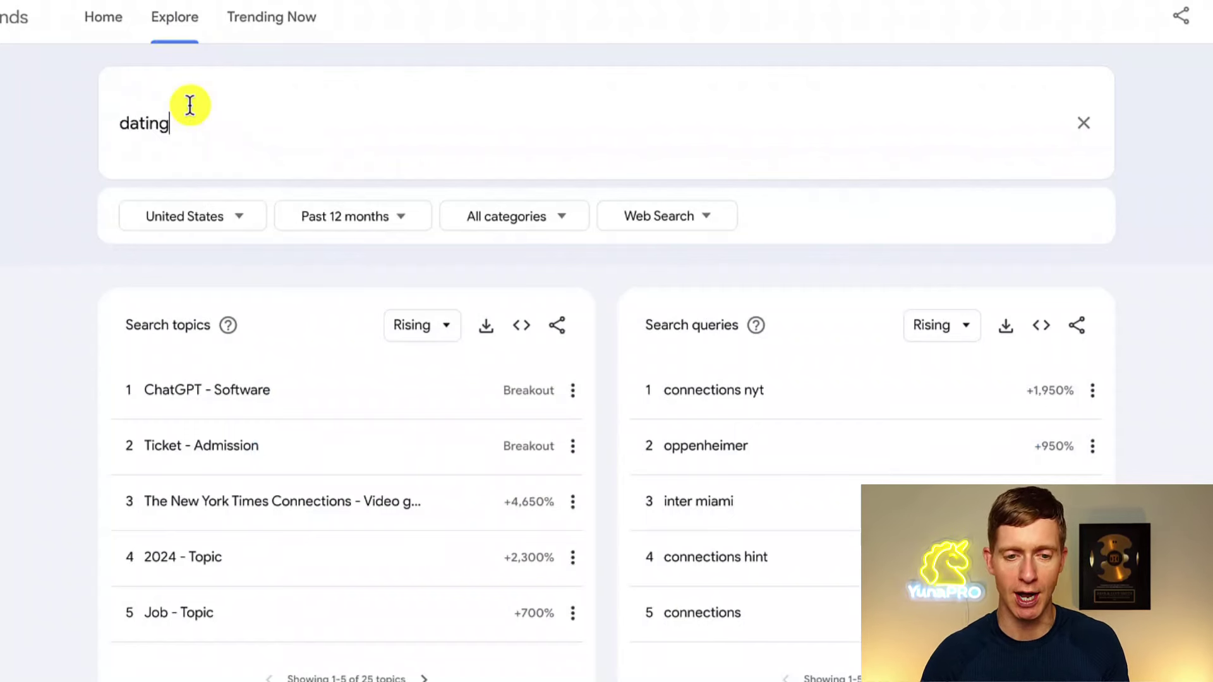
pyautogui.press('Return')
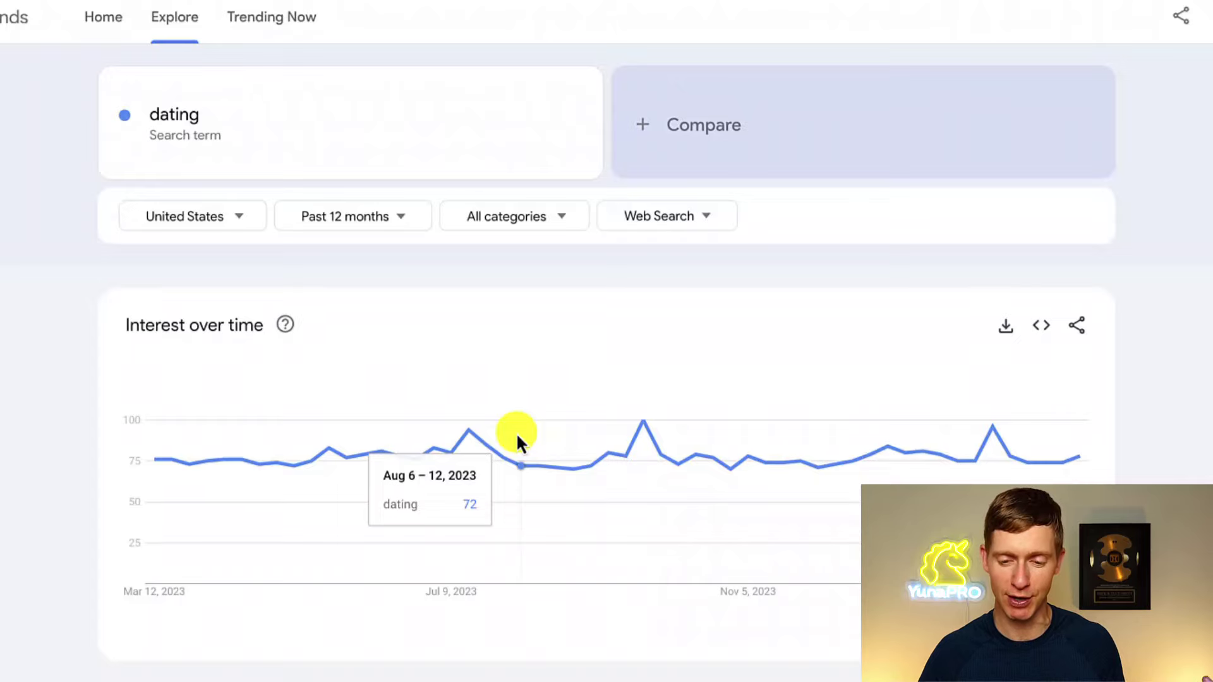
pyautogui.scroll(-10, 516, 432)
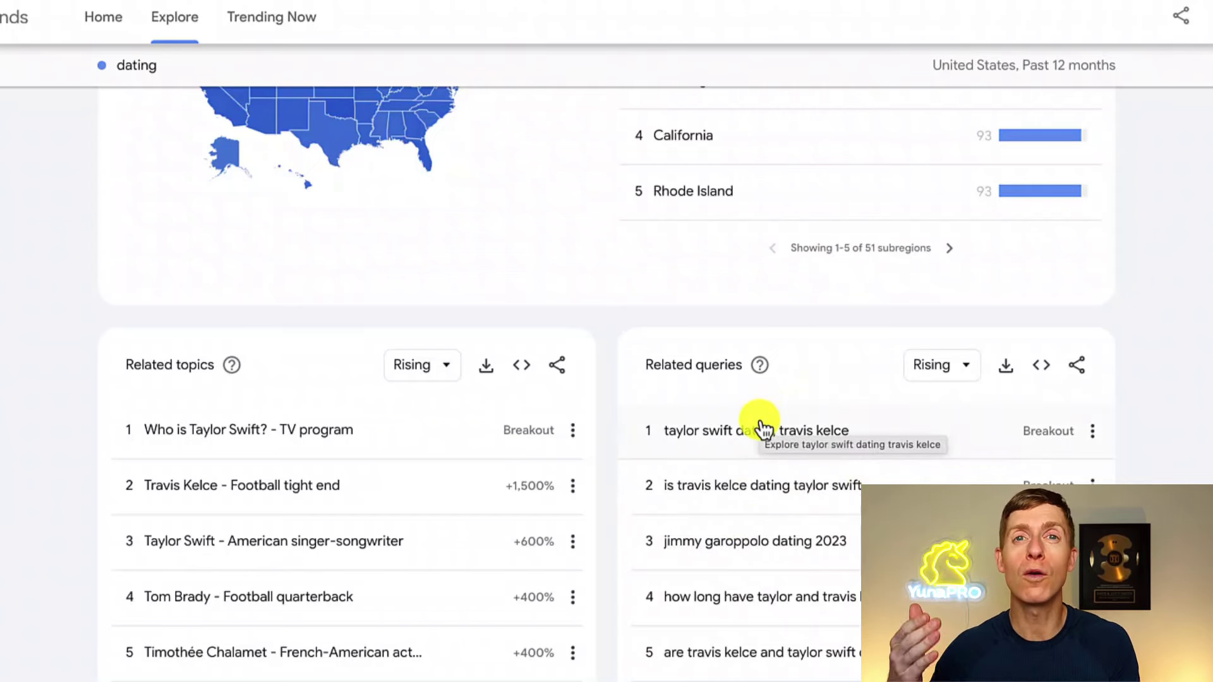
pyautogui.click(937, 376)
pyautogui.click(927, 422)
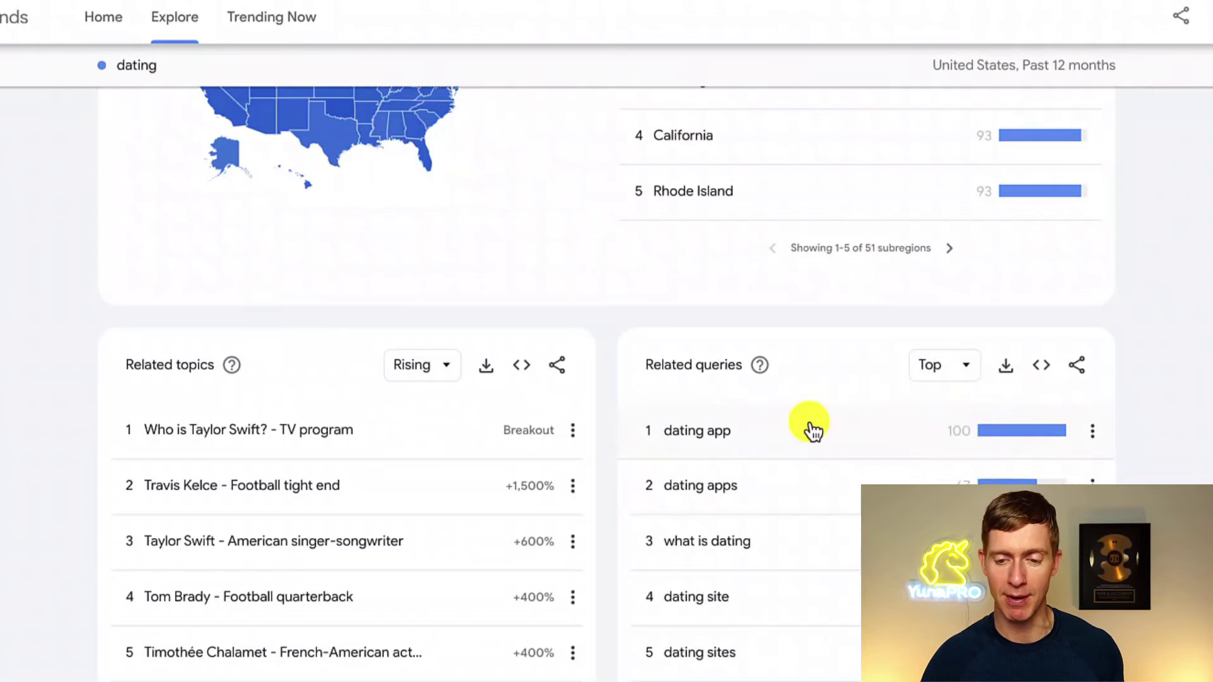